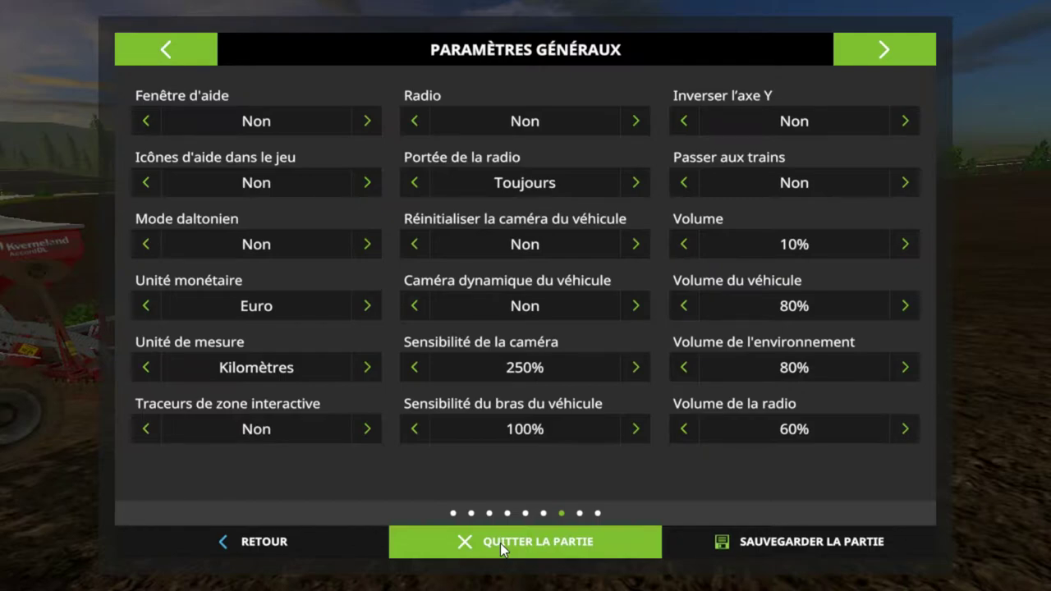
- Quit the running farming game and switch to the farm's Google Sheets spreadsheet
click(502, 546)
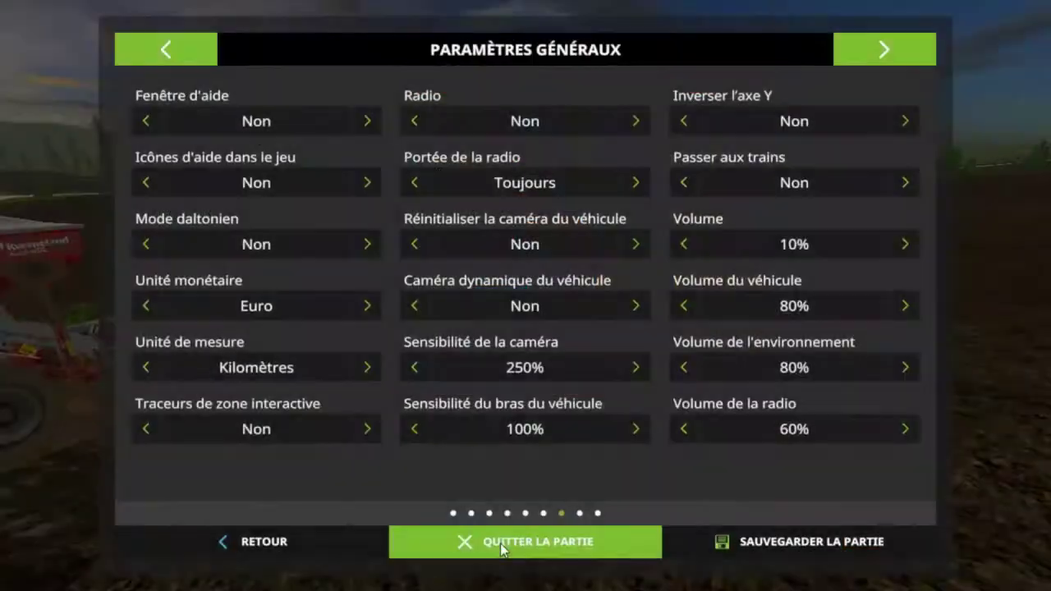
click(502, 548)
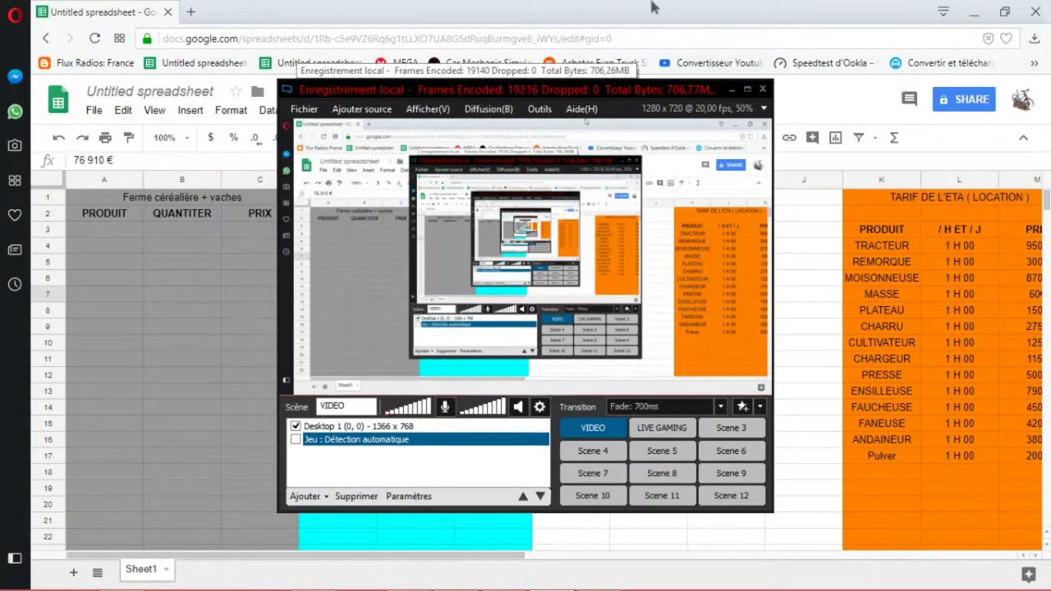
click(652, 5)
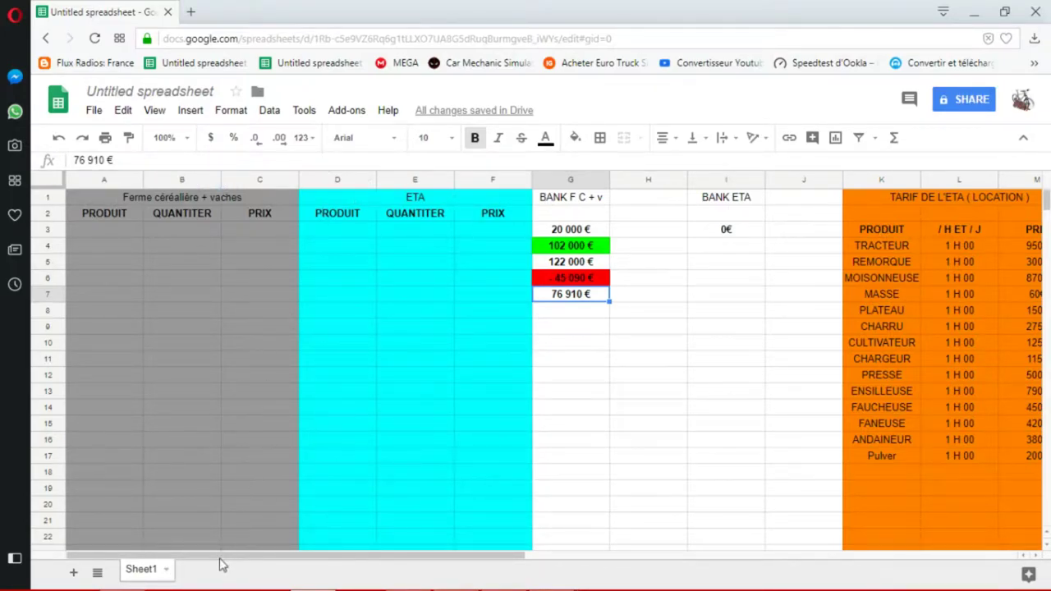
- Clear the crop names from the Cultures column for CHAMP 10, CHAMP 11 and CHAMP 12
drag(260, 559, 752, 504)
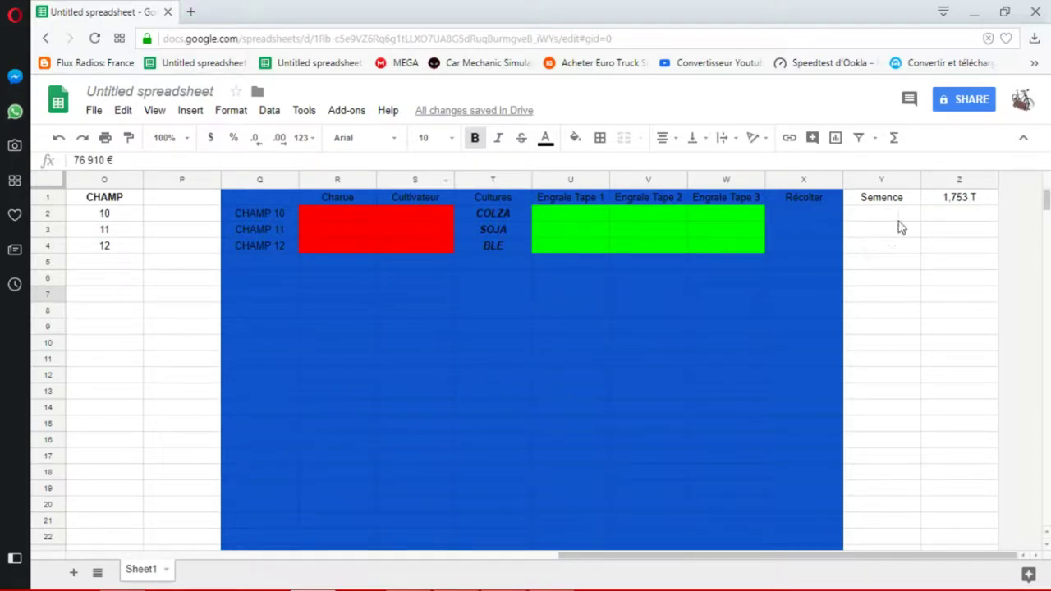
drag(812, 558, 669, 560)
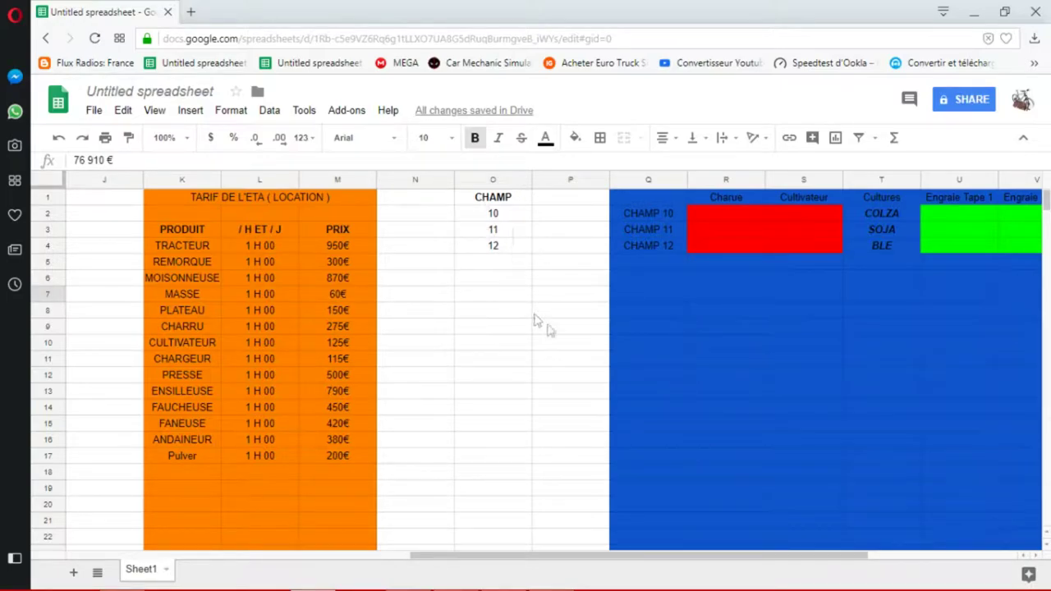
drag(727, 560, 842, 541)
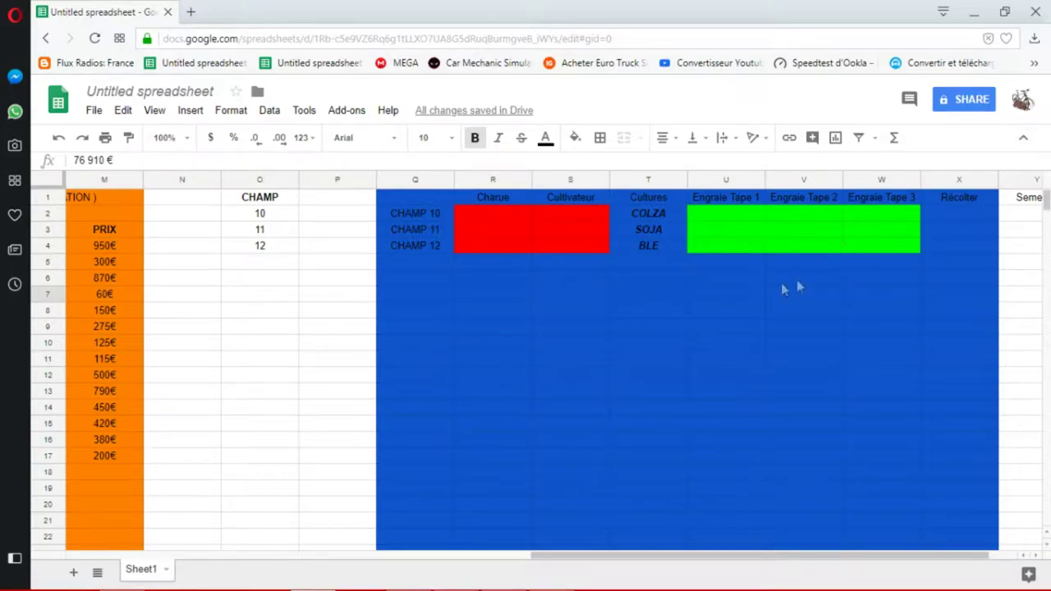
click(659, 215)
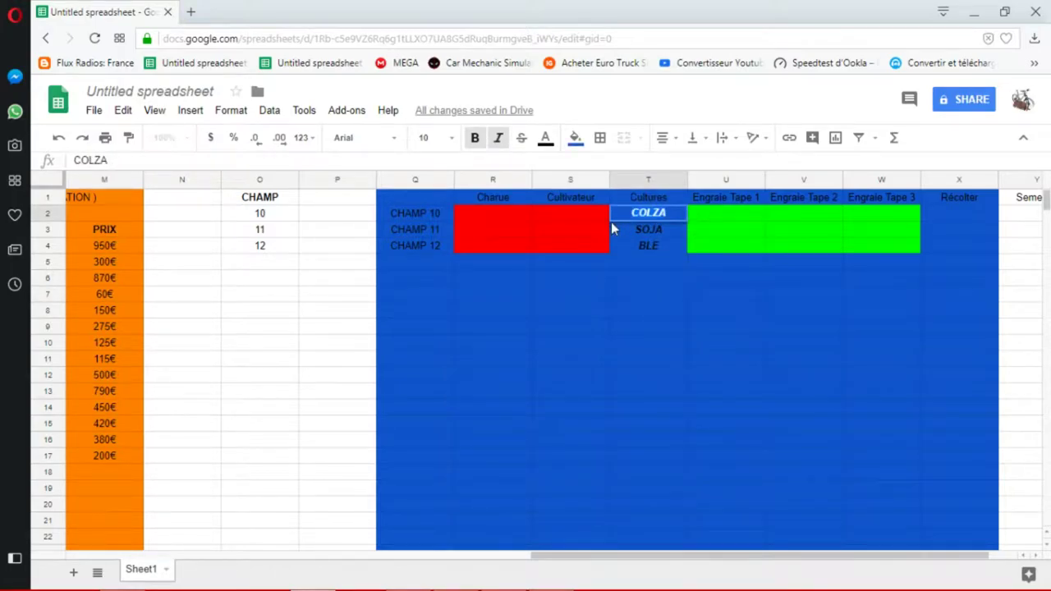
key(BackSpace)
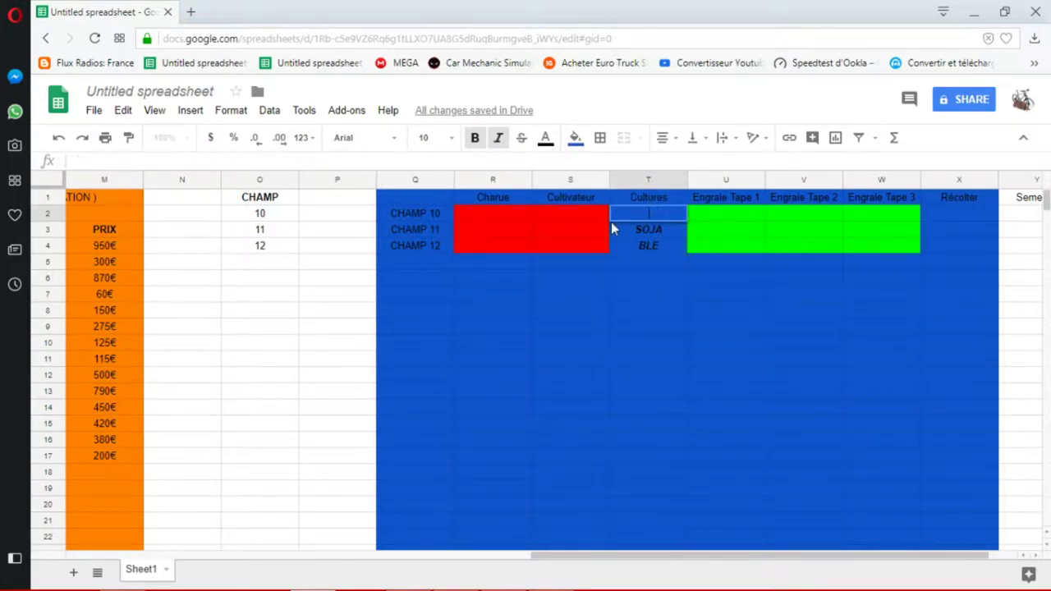
click(665, 231)
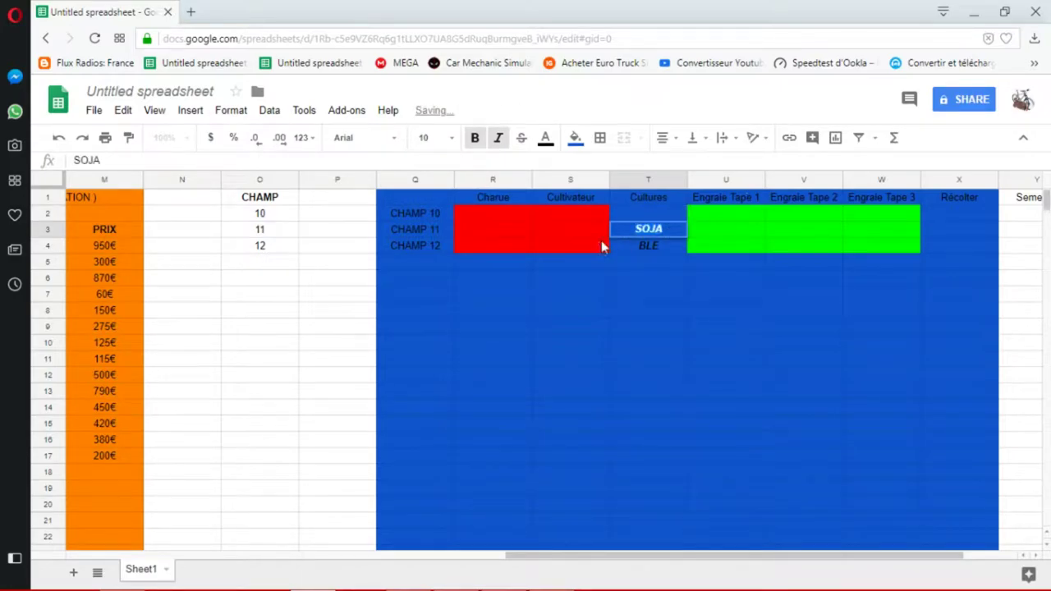
key(BackSpace)
key(Return)
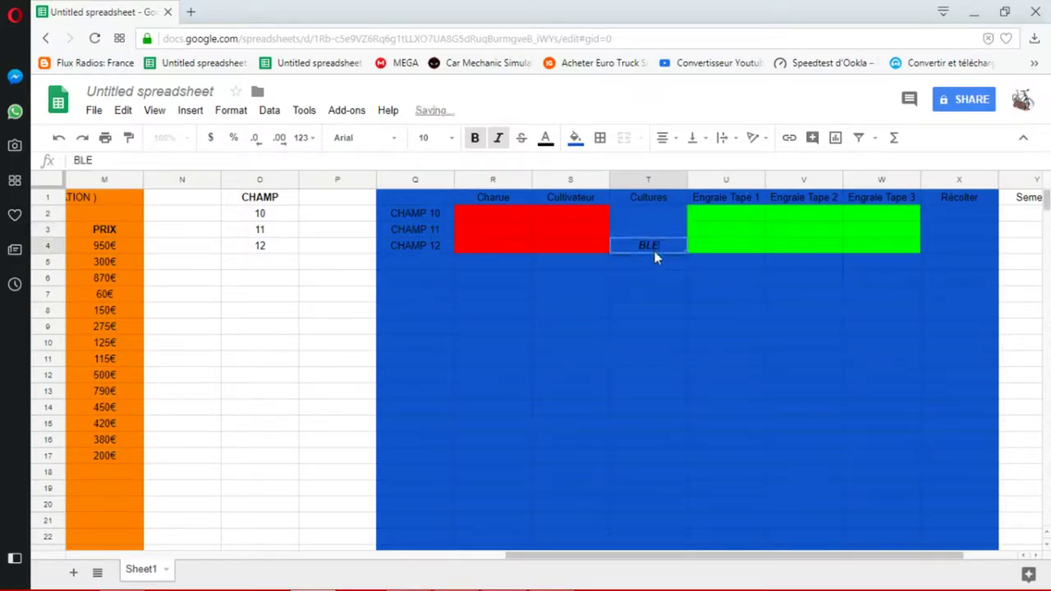
key(BackSpace)
key(BackSpace)
key(BackSpace)
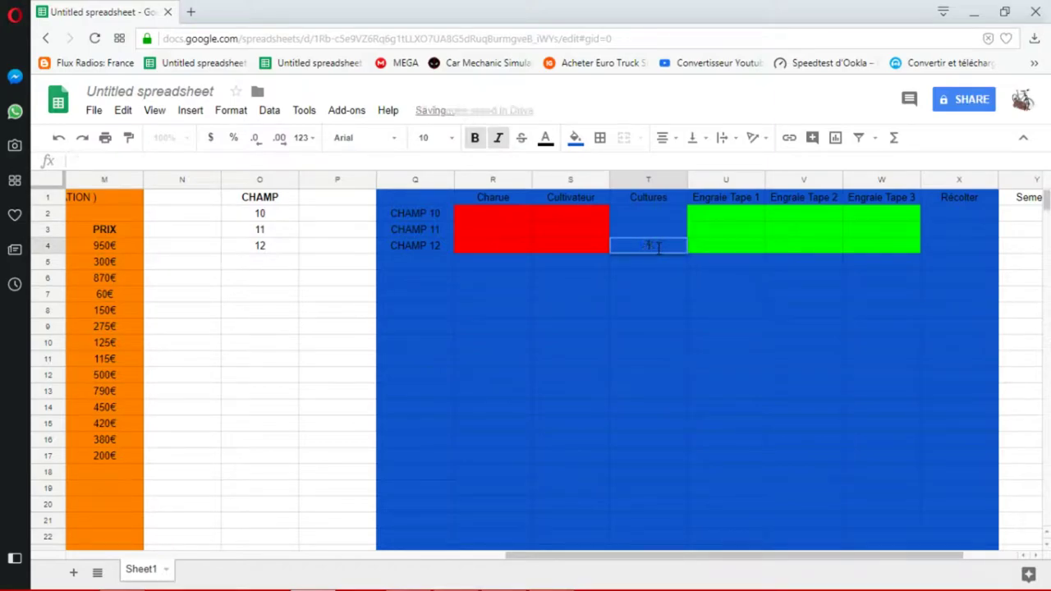
- Fill the Engraie Tape 1 cells of CHAMP 10, 11 and 12 with the field table's blue background
click(720, 215)
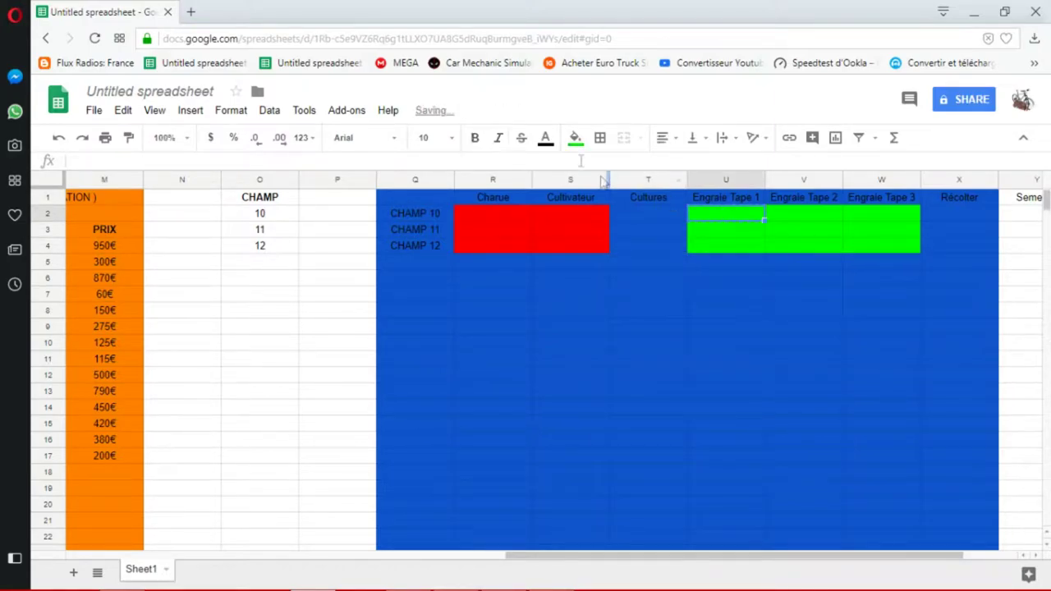
click(575, 138)
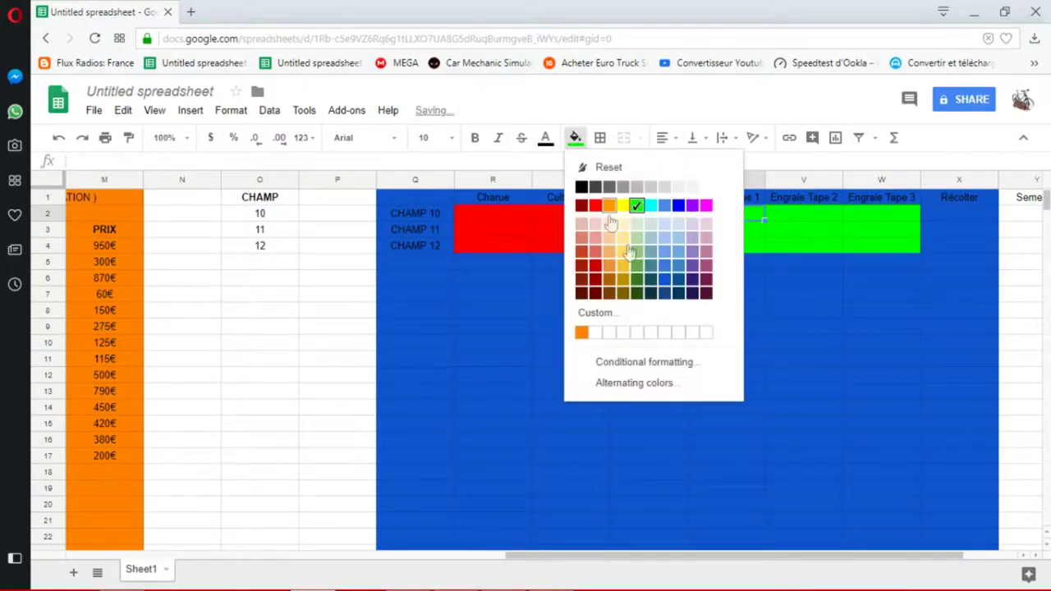
click(667, 283)
click(728, 229)
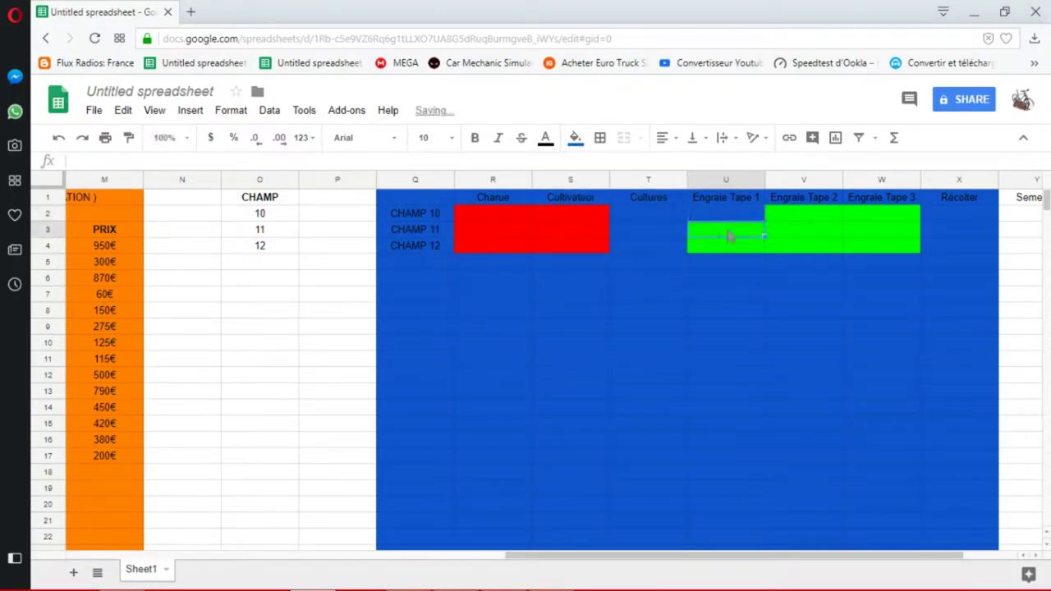
click(576, 138)
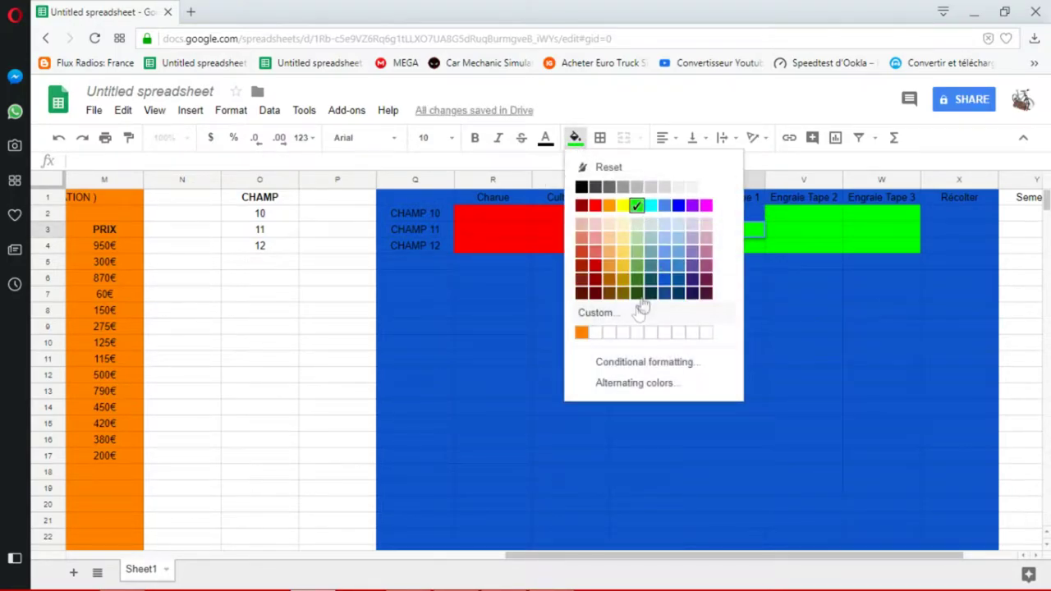
click(664, 287)
click(727, 246)
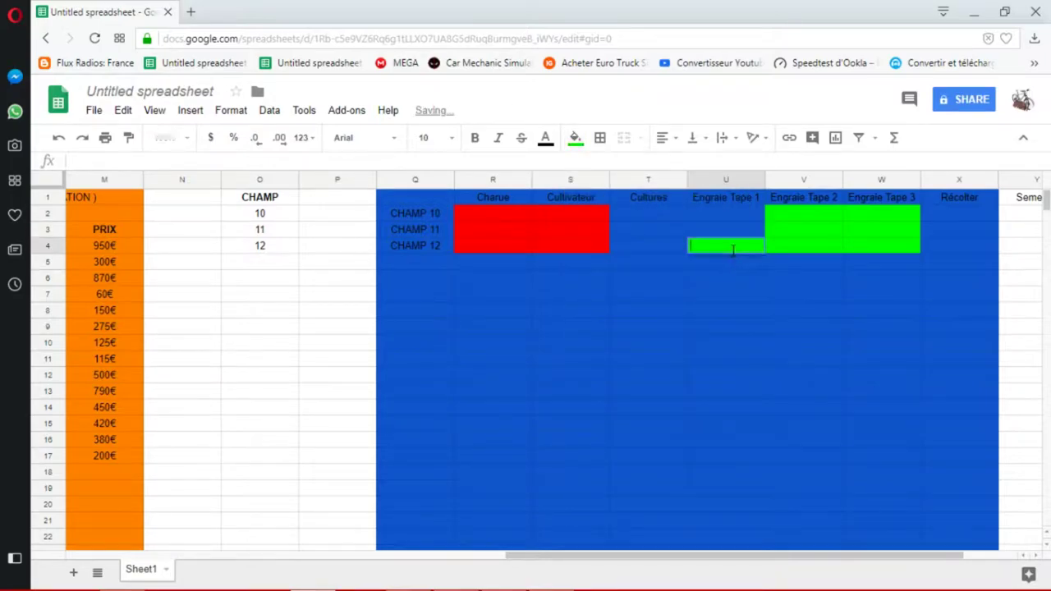
click(575, 138)
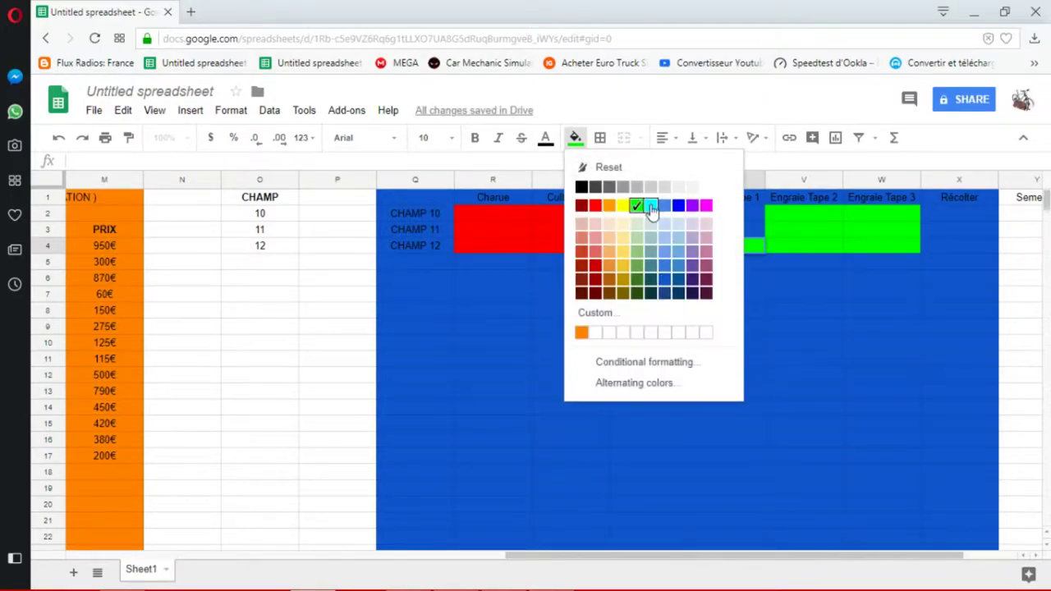
click(666, 285)
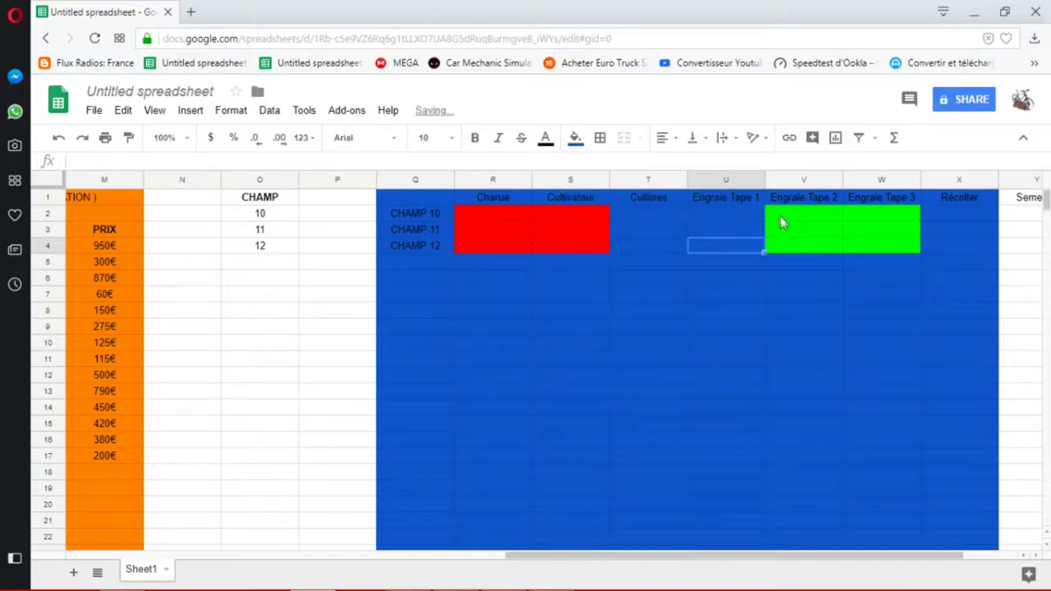
- Fill the Engraie Tape 2 and Engraie Tape 3 cells of all three fields with the same blue
click(778, 213)
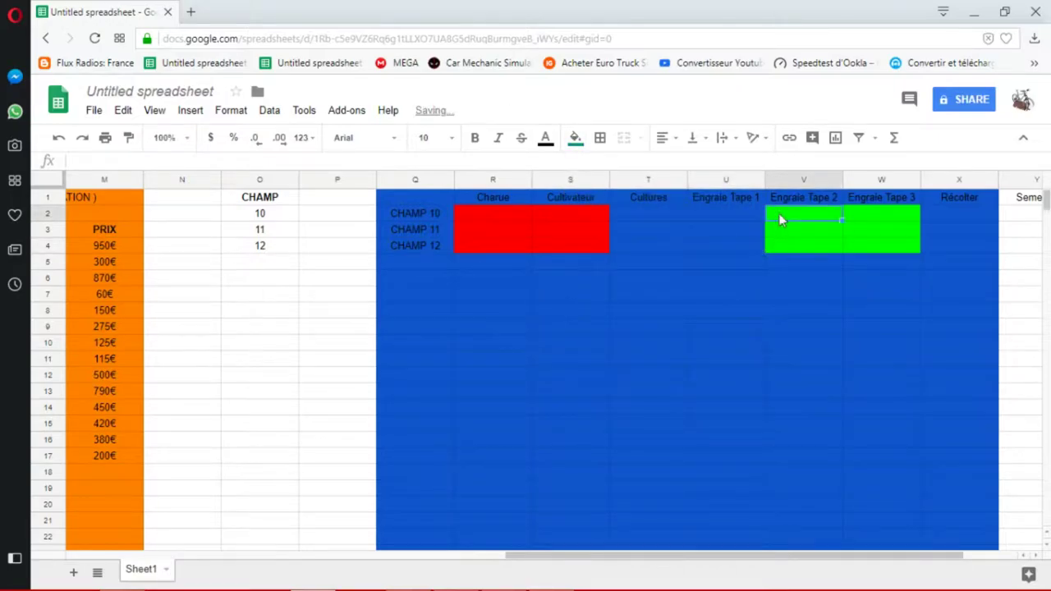
click(575, 138)
click(662, 283)
drag(781, 213, 907, 250)
click(577, 137)
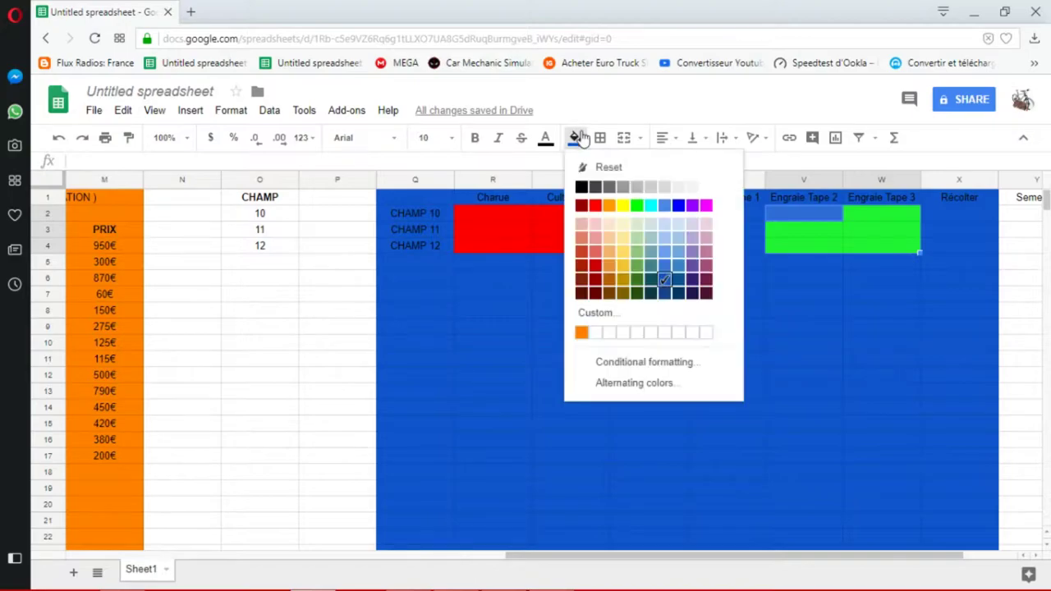
click(665, 282)
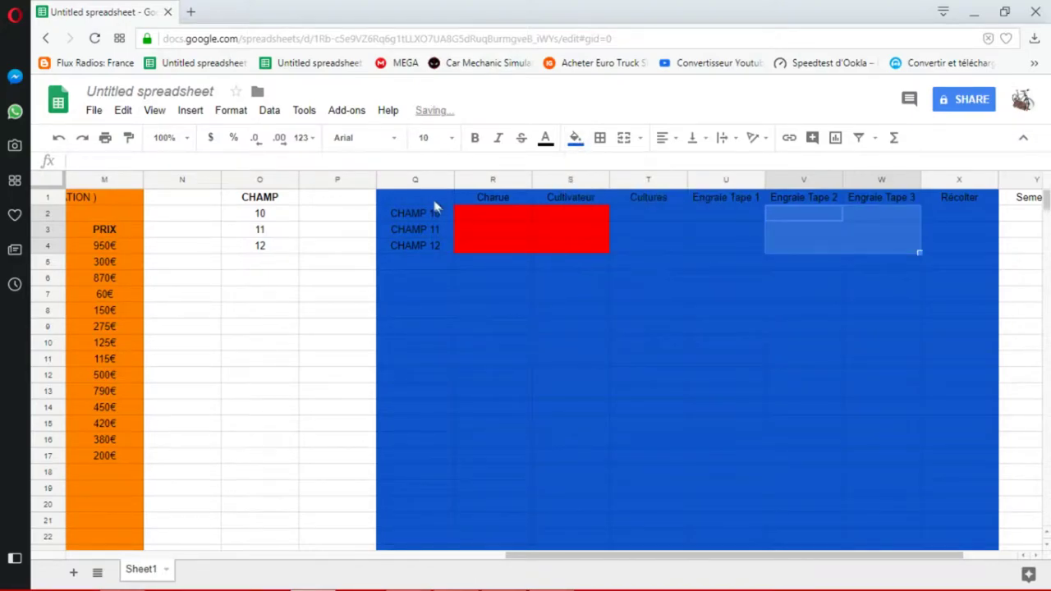
- Fill the range from the CHAMP labels through the Charue and Cultivateur cells, rows 2 to 4, with the table's blue
drag(450, 212, 551, 243)
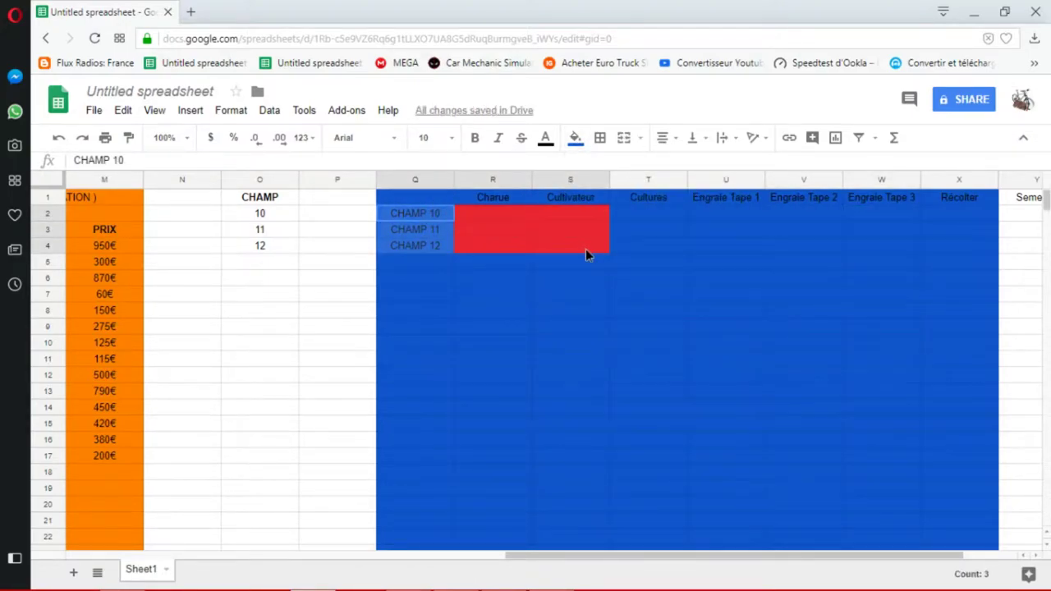
click(576, 137)
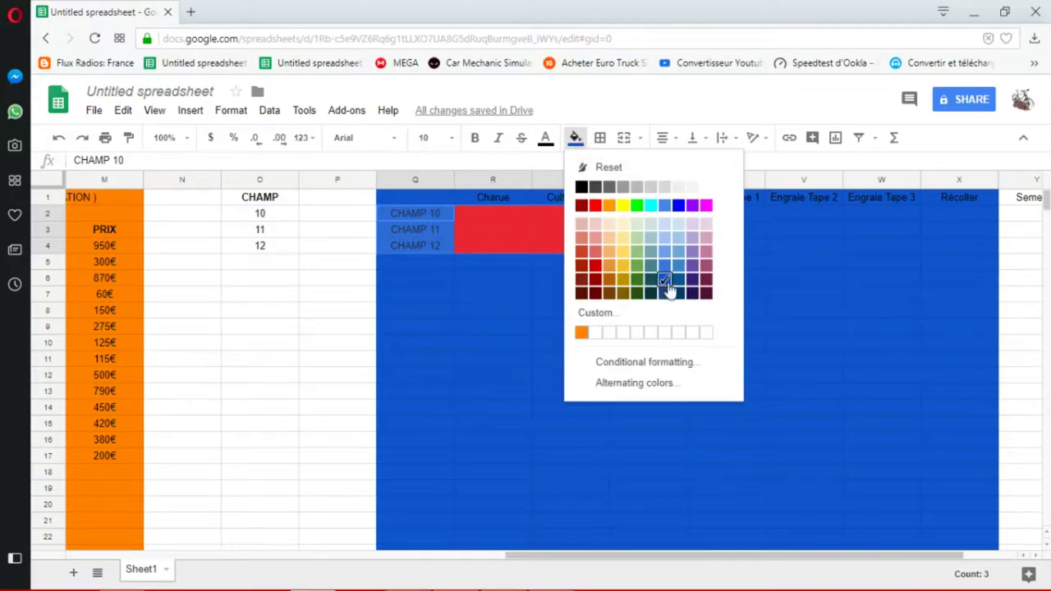
click(665, 281)
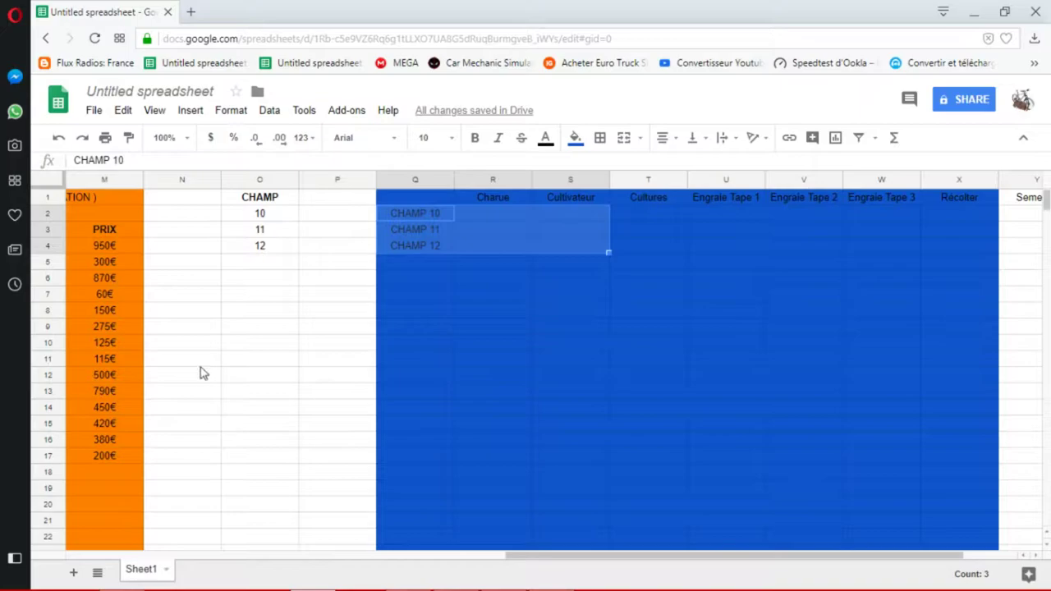
click(341, 327)
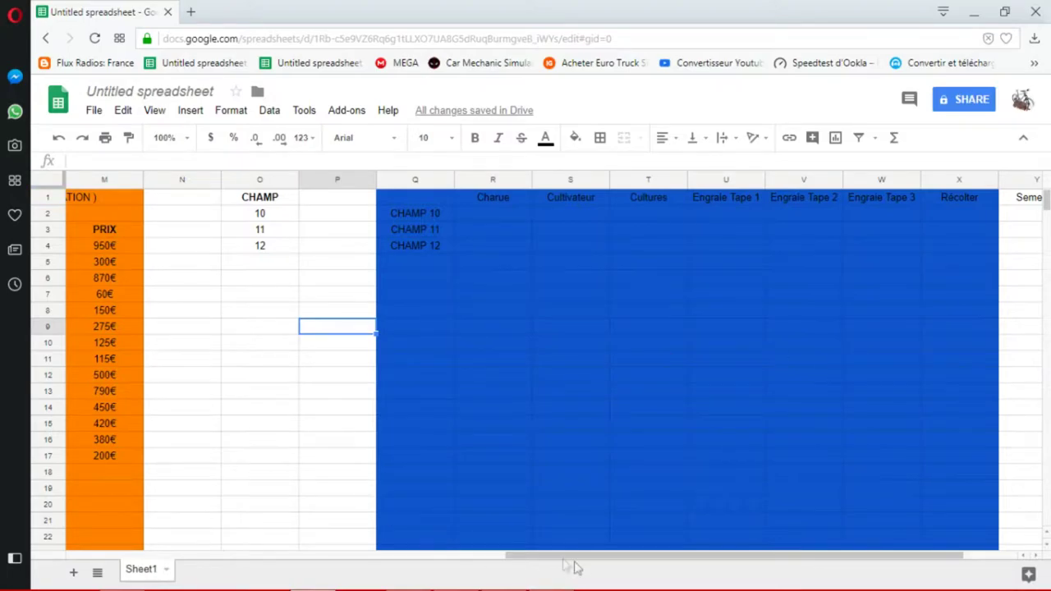
- Replace the product name in cell K17 of the TARIF DE L'ETA list with PLUVER
drag(584, 563, 668, 556)
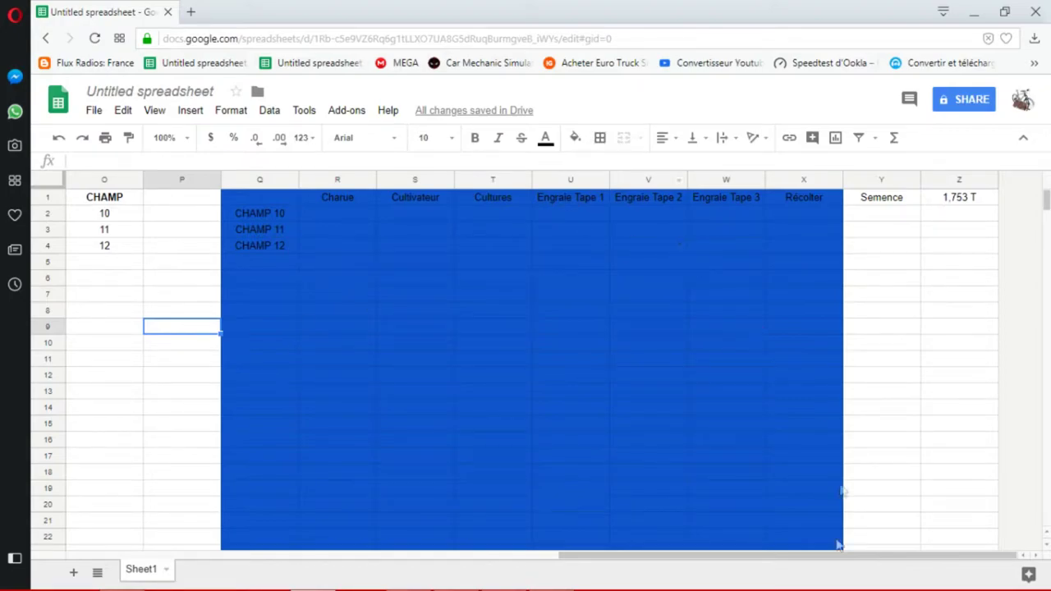
drag(778, 557, 741, 558)
drag(803, 562, 690, 572)
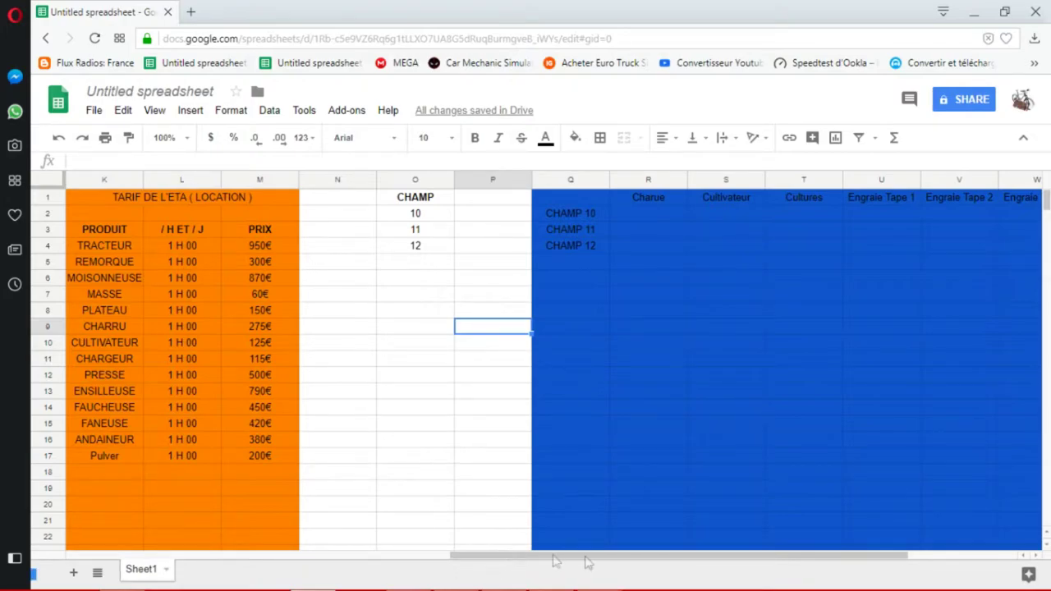
click(619, 560)
drag(619, 560, 509, 566)
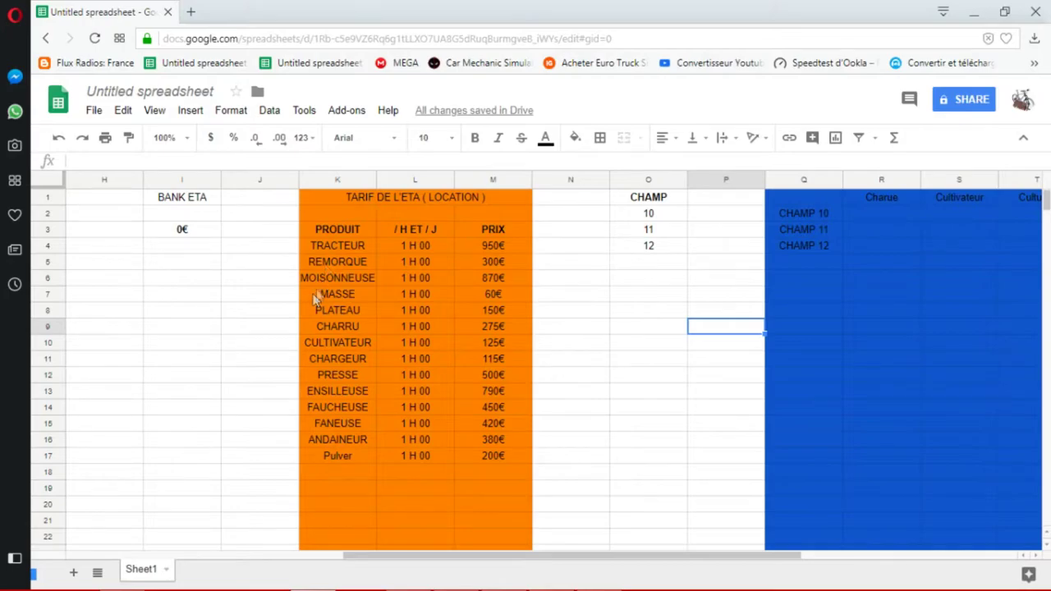
click(348, 455)
double_click(344, 454)
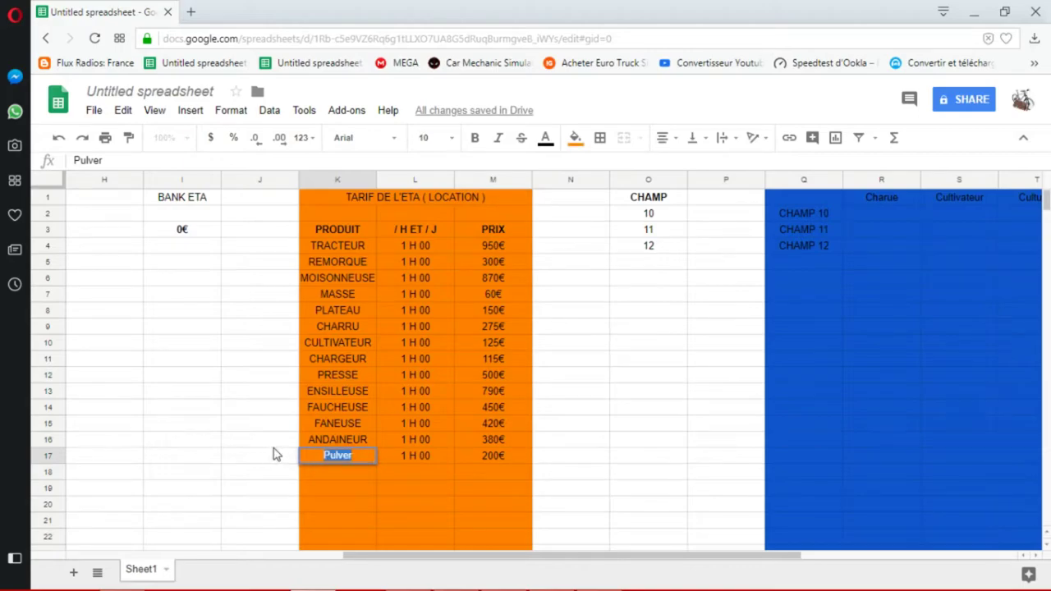
text(PLUVER)
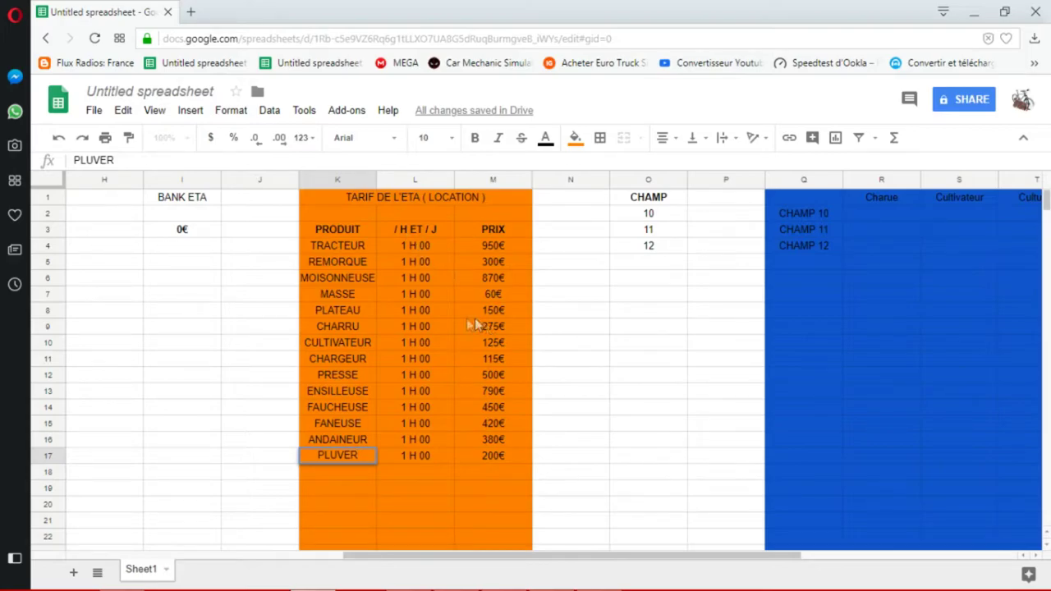
- Copy the PLUVER text from cell K17, clear the cell and fill it with white
drag(647, 560, 485, 569)
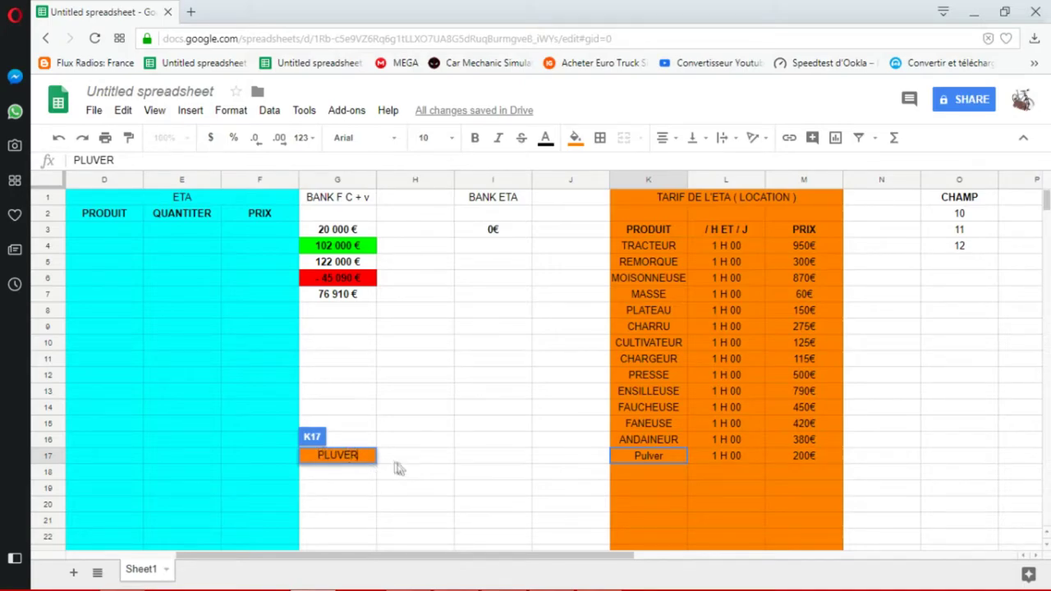
drag(361, 456, 317, 457)
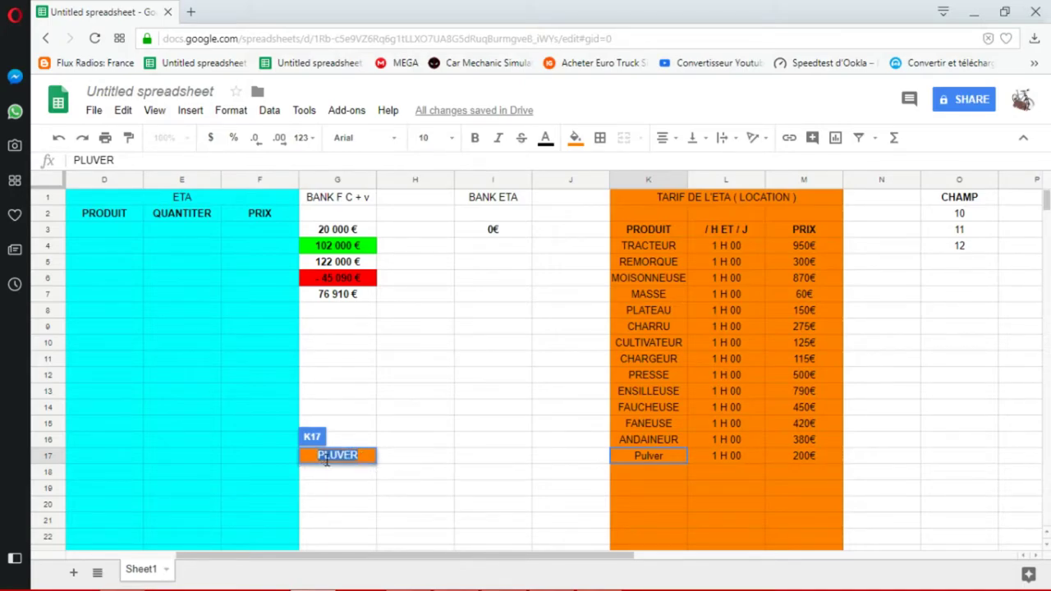
right_click(329, 466)
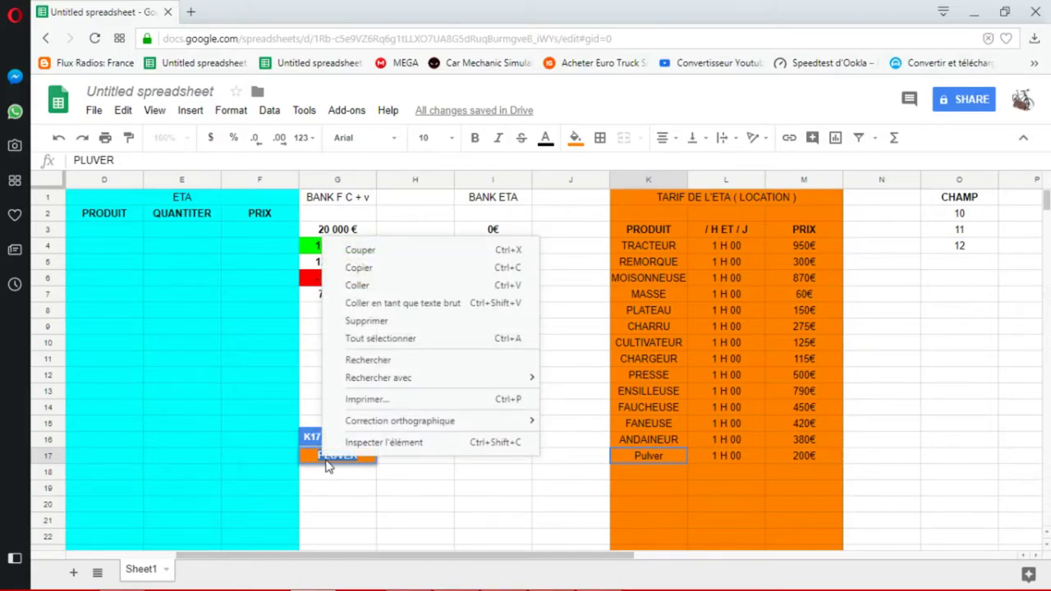
click(362, 267)
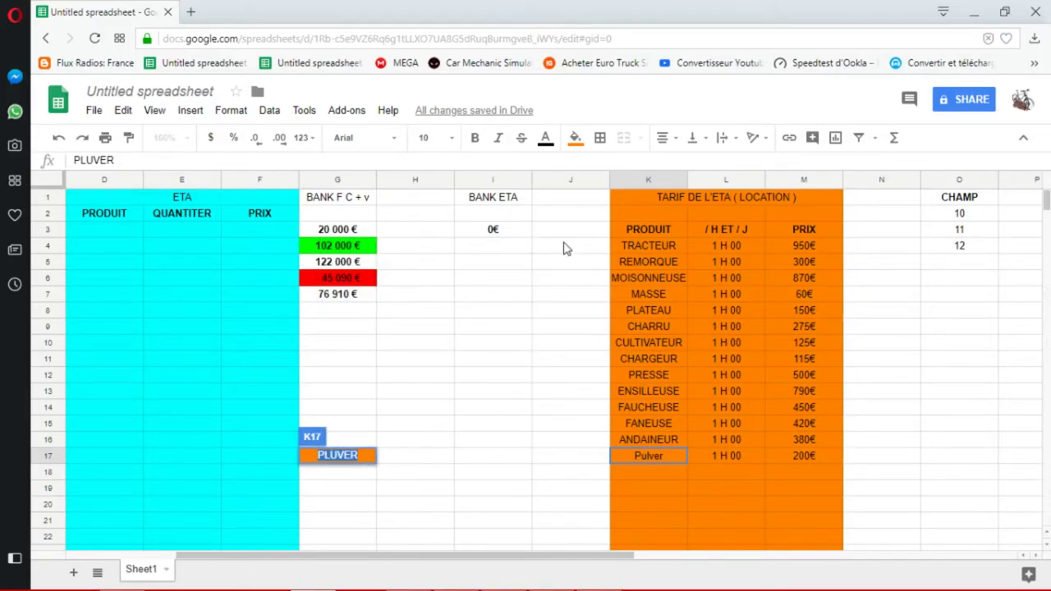
key(BackSpace)
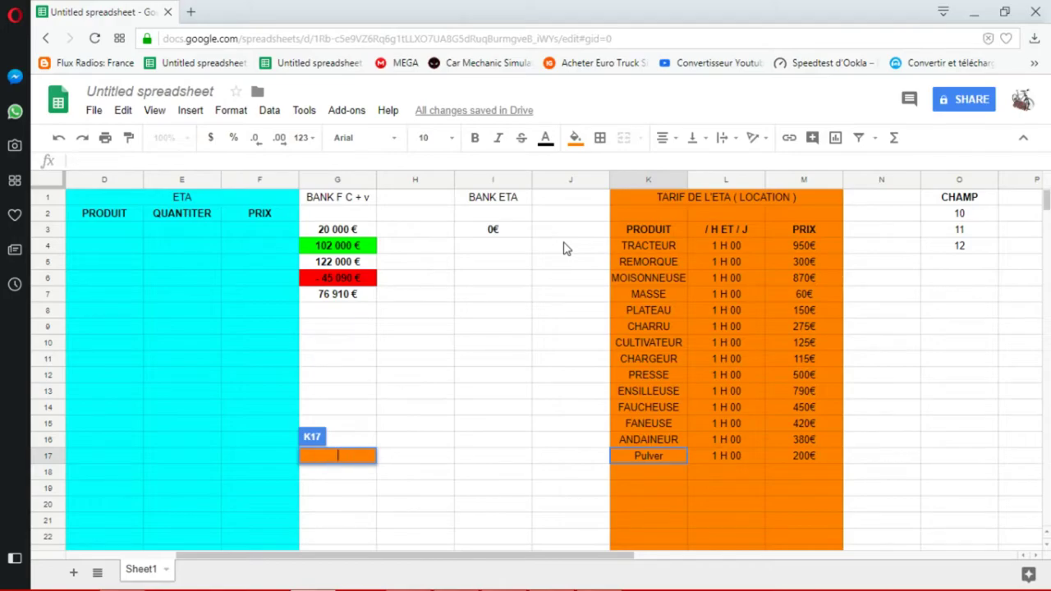
click(576, 139)
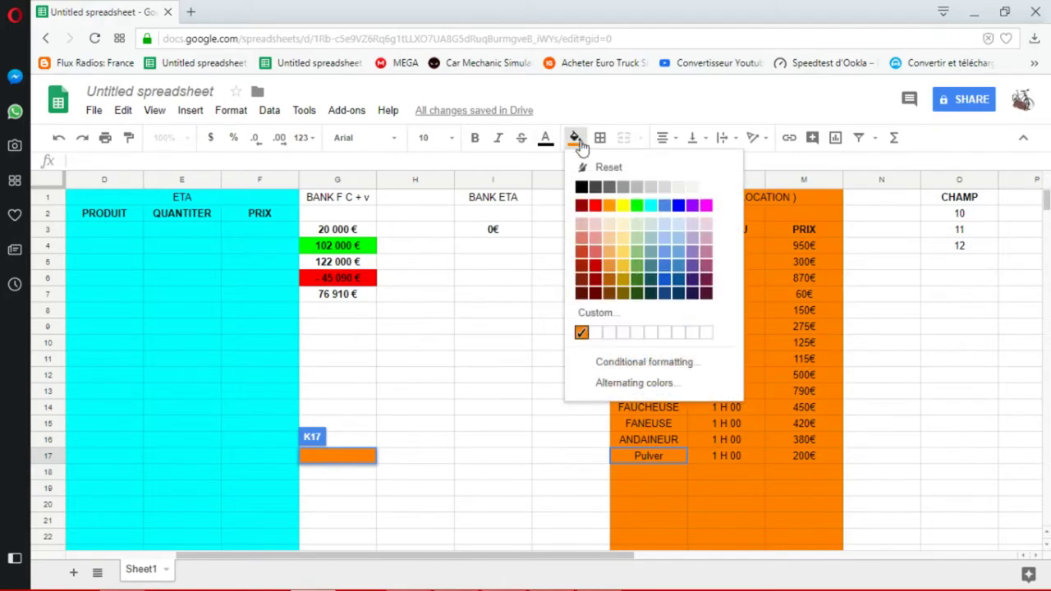
click(706, 187)
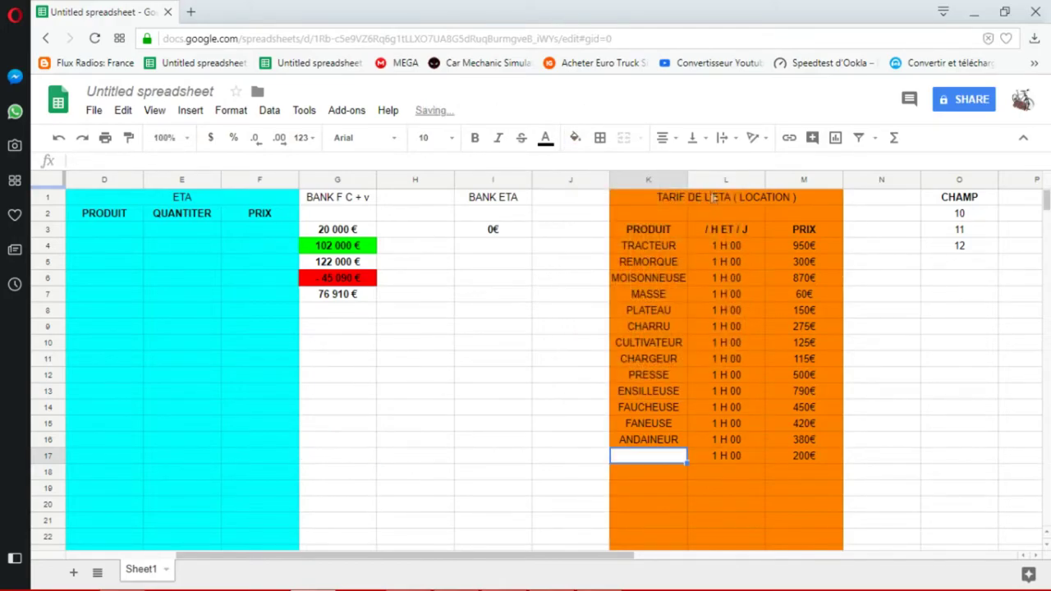
- Paste PLUVER into cell K17 of the rental price list and fill the cell with the list's custom orange
double_click(659, 465)
right_click(659, 461)
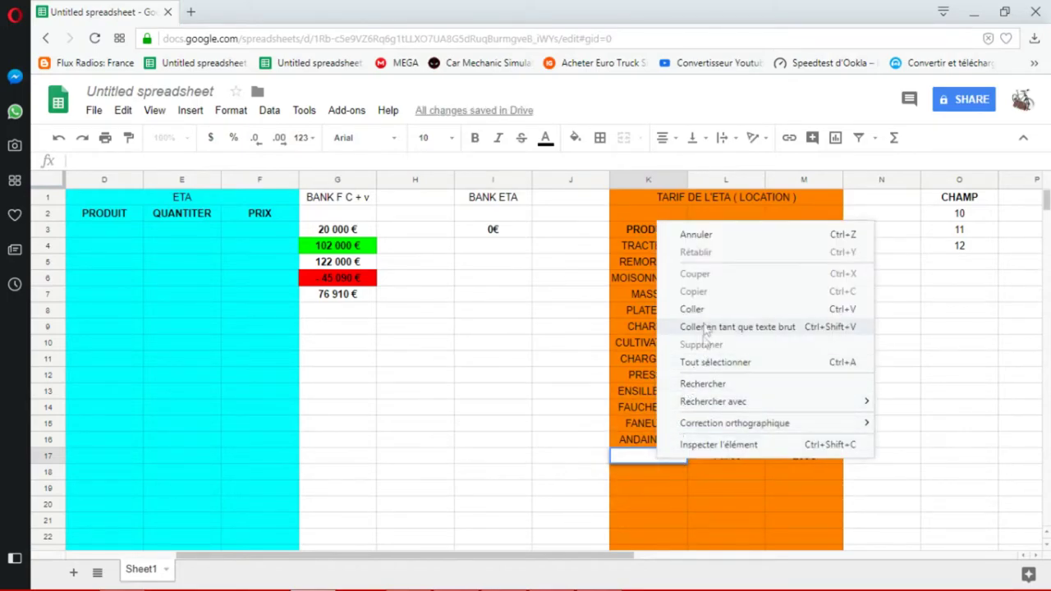
click(703, 310)
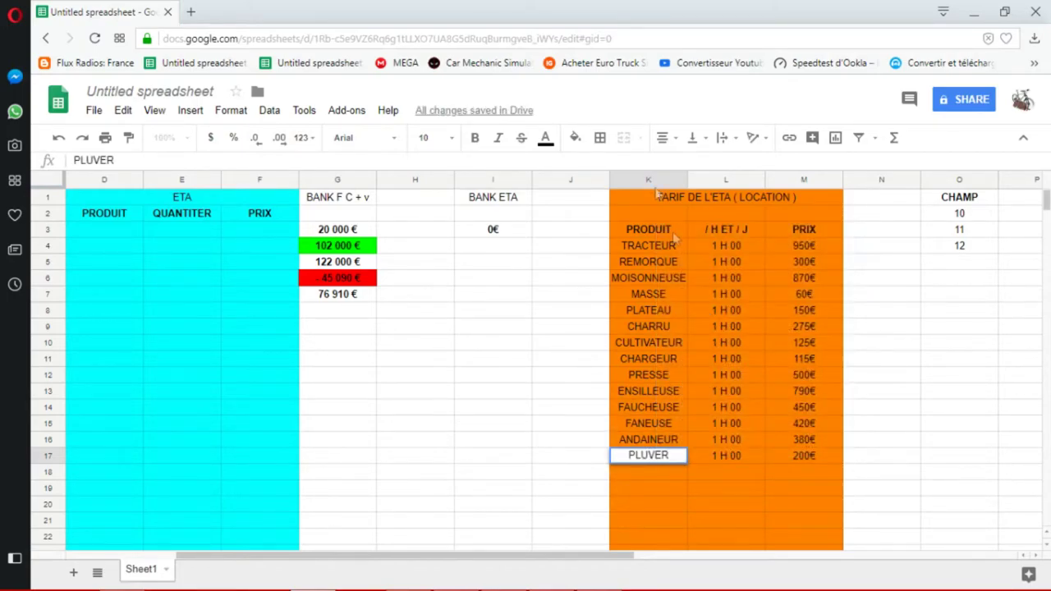
click(574, 138)
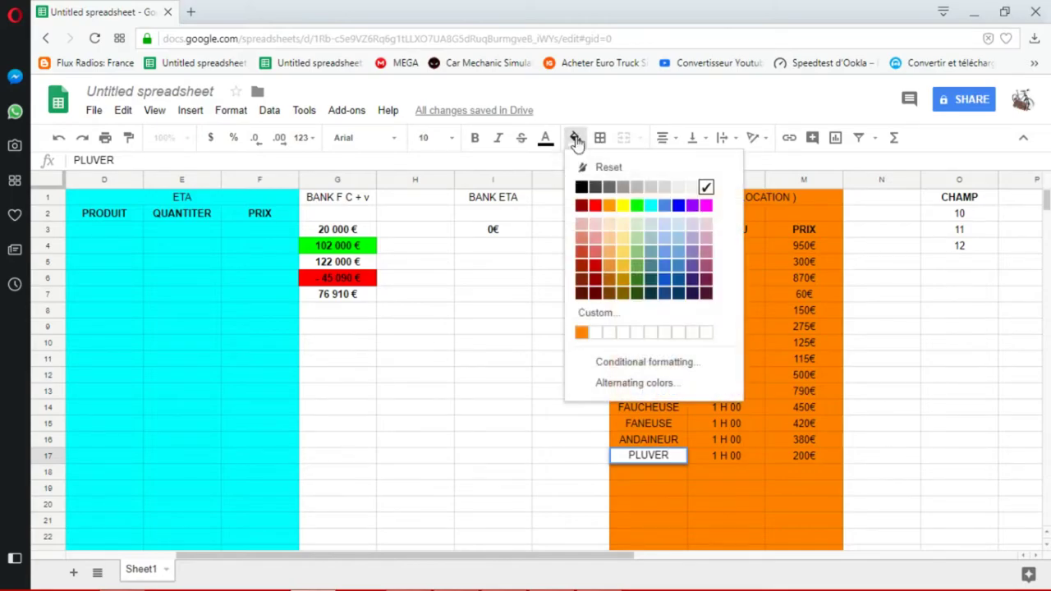
click(581, 332)
- Switch to Farming Simulator 17 and choose to quit the game from its main menu
drag(479, 557, 429, 556)
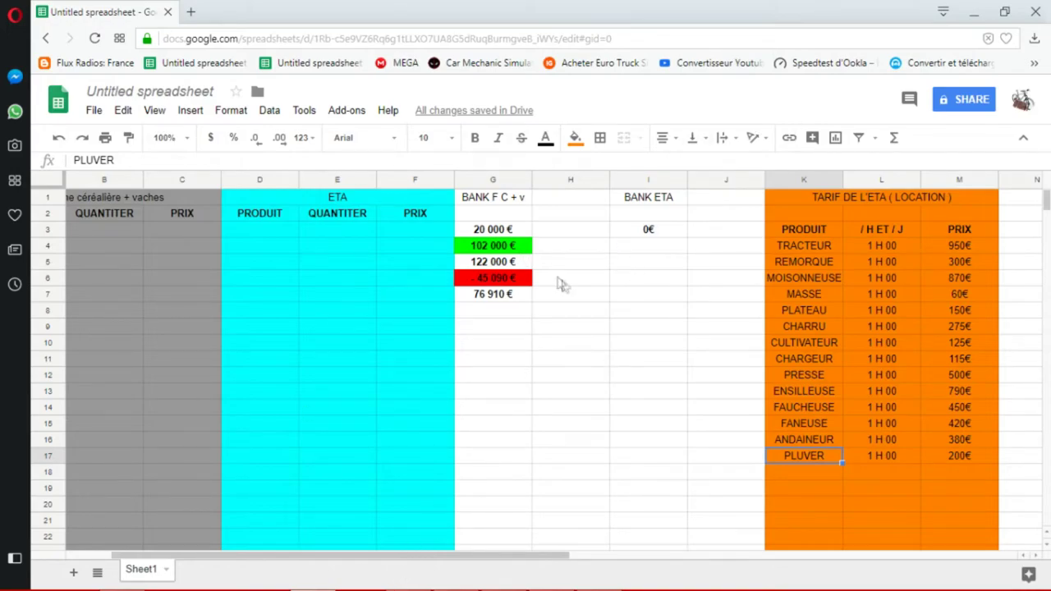
drag(468, 561, 403, 556)
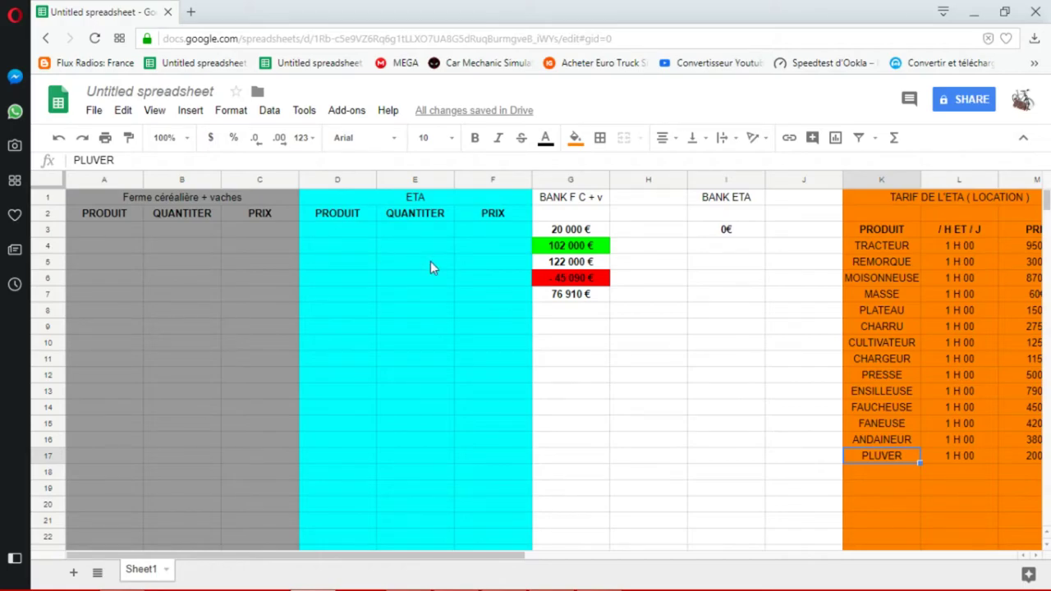
click(598, 575)
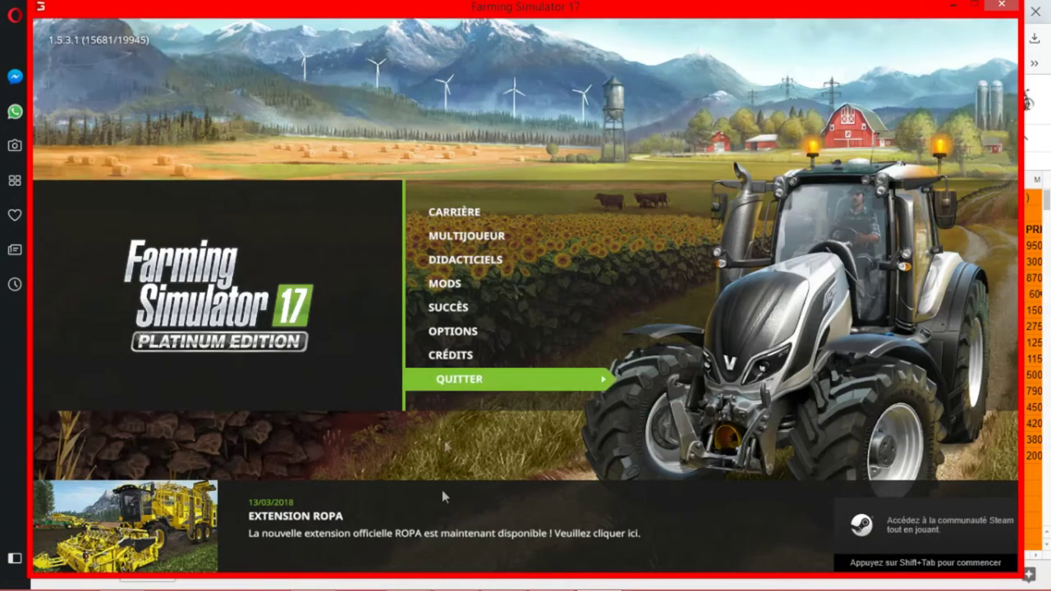
click(448, 382)
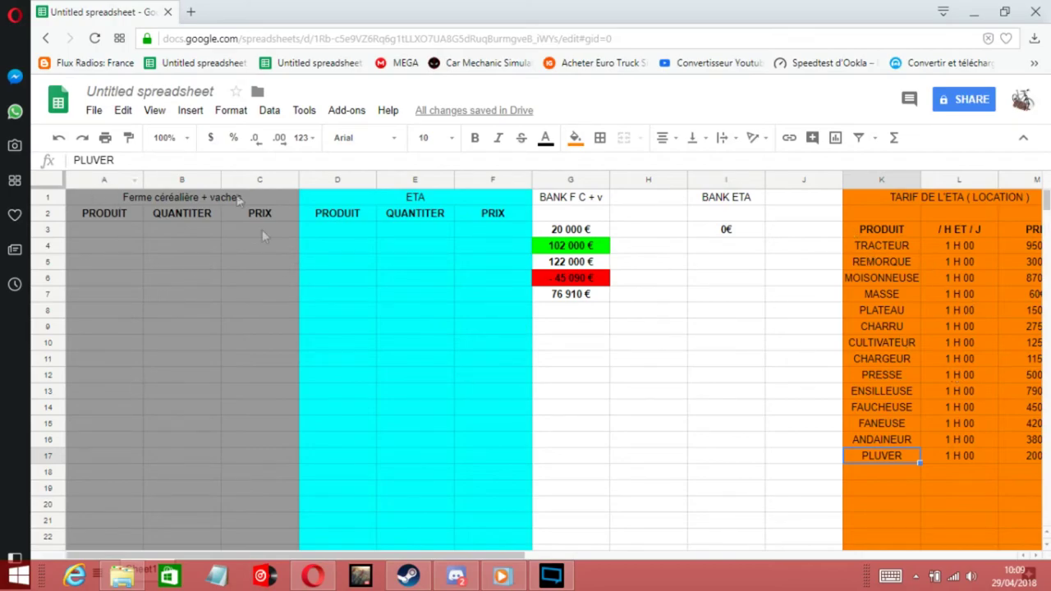
- Enter 1455 XL as the first product of the Ferme céréalière + vaches table in cell A3 and centre it
double_click(98, 228)
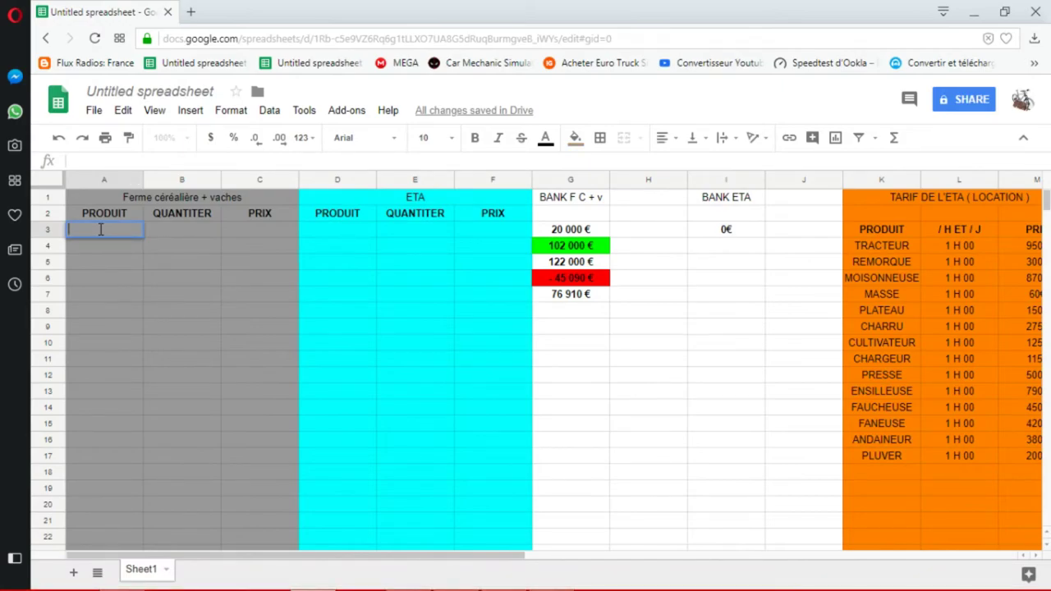
text(1455 XL)
drag(108, 227, 66, 228)
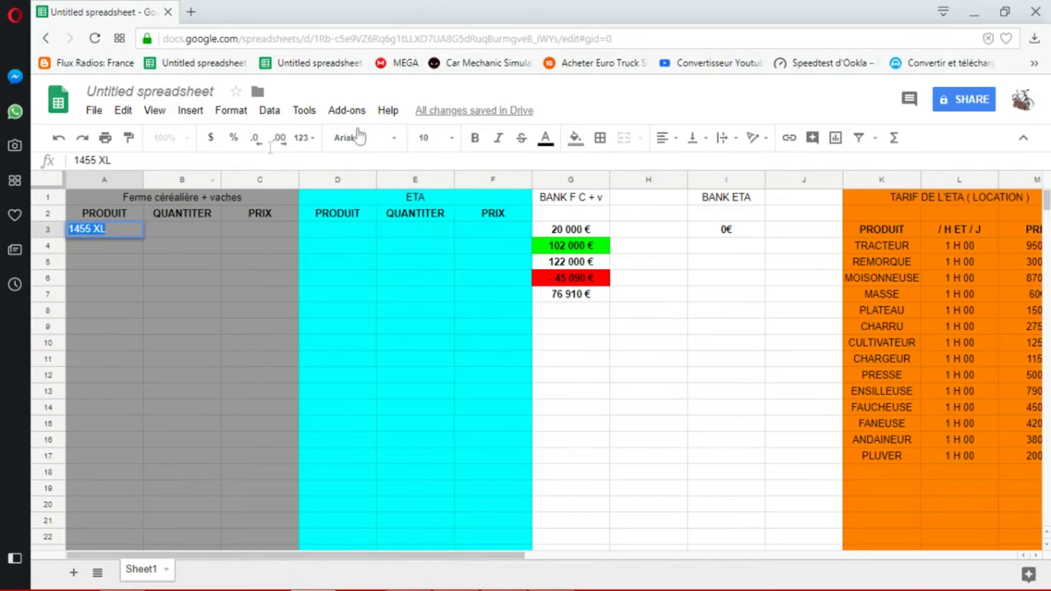
click(663, 138)
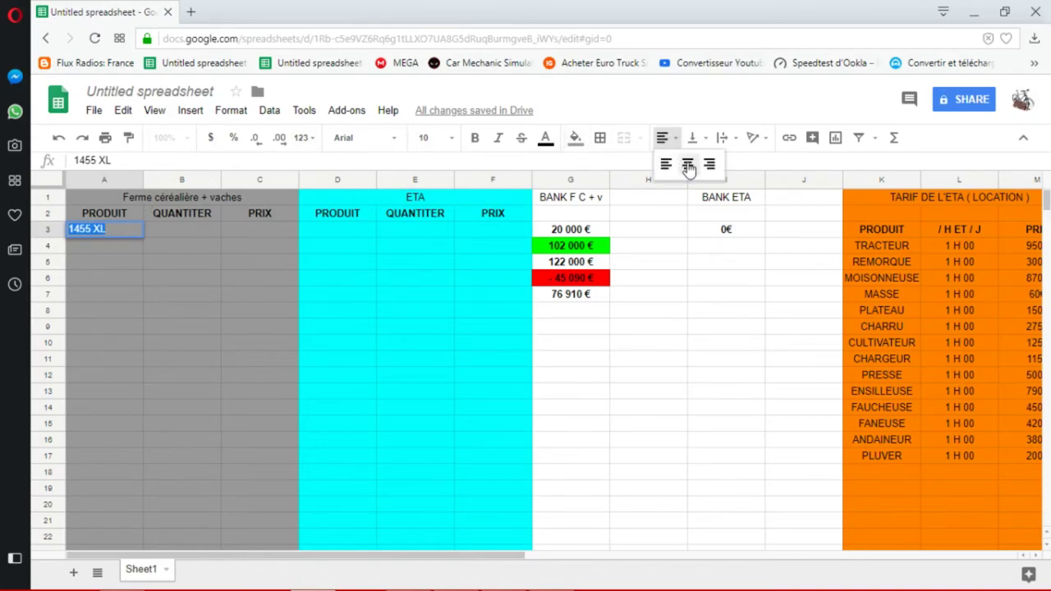
click(687, 164)
- Enter a quantity of 1 for the 1455 XL in cell B3 and centre it
click(189, 233)
text(1)
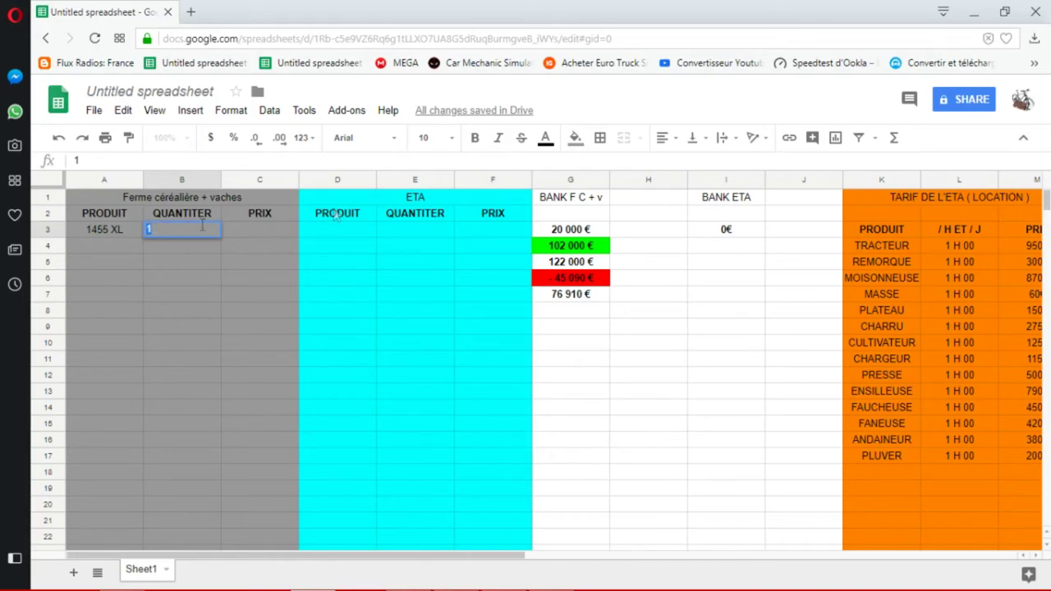
click(671, 141)
click(687, 163)
- Enter the 1455 XL's price as 45 090 € in cell C3 and centre it
click(262, 230)
click(262, 230)
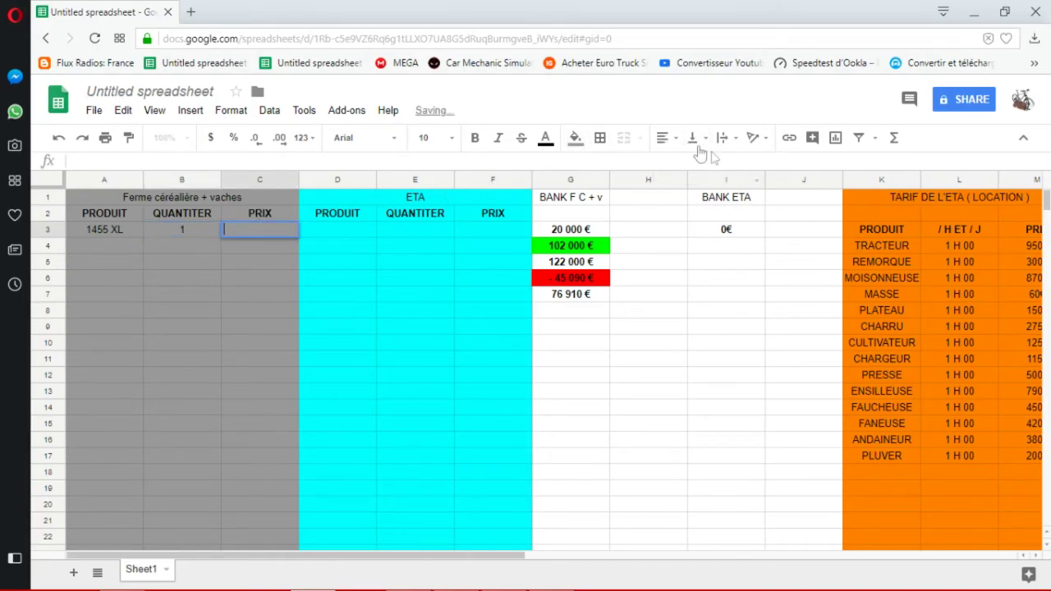
text(4)
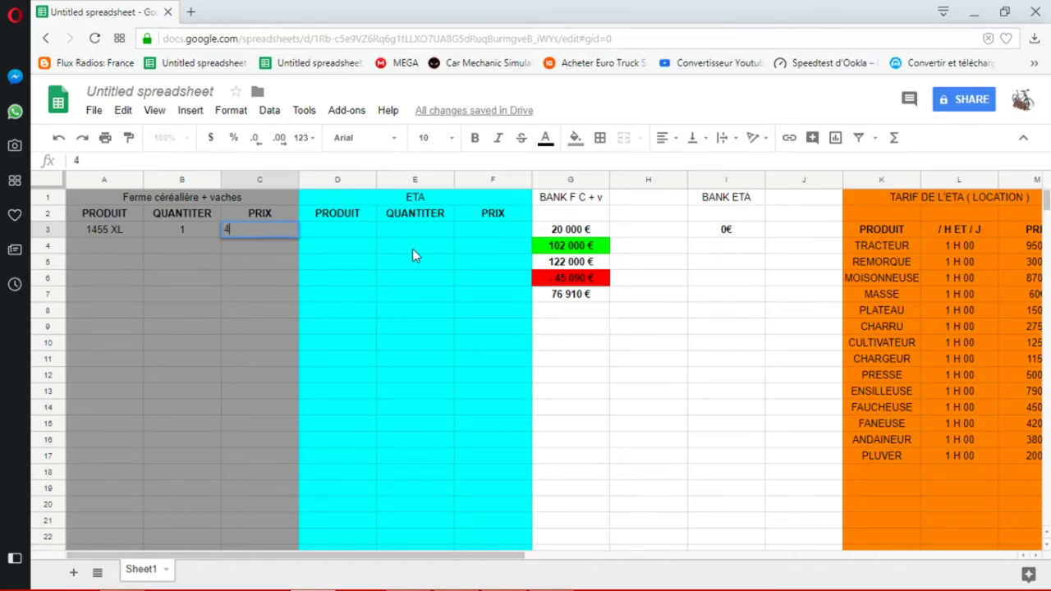
text(5 090 €)
drag(272, 229, 204, 228)
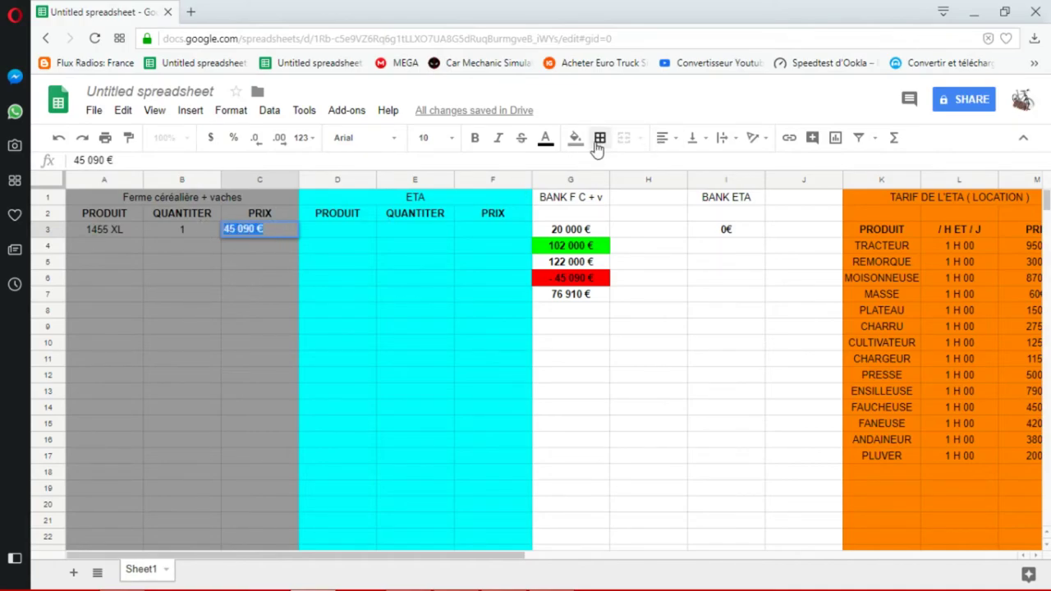
click(666, 137)
click(688, 165)
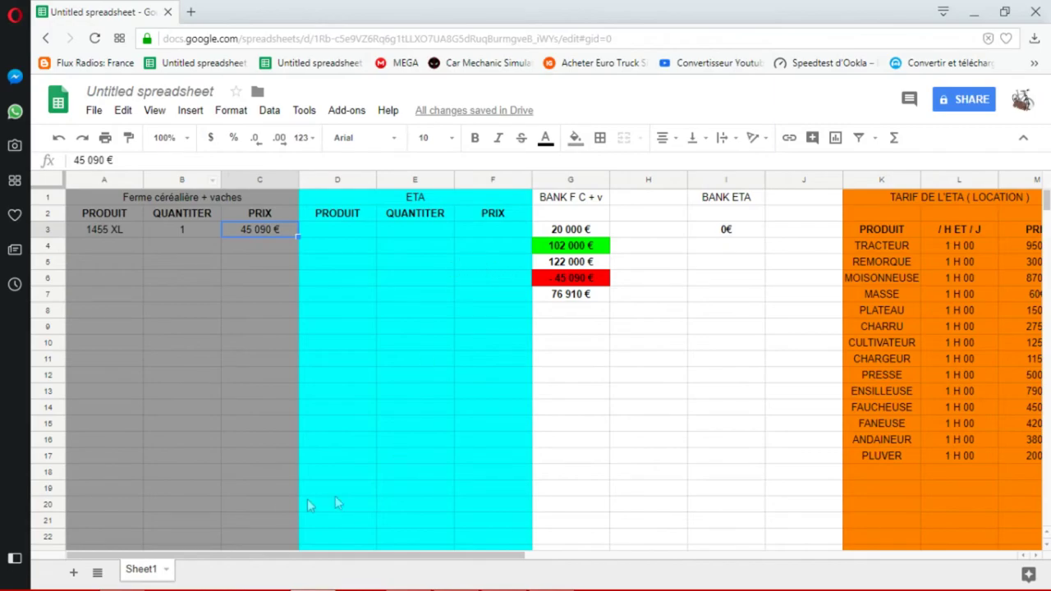
drag(262, 556, 721, 492)
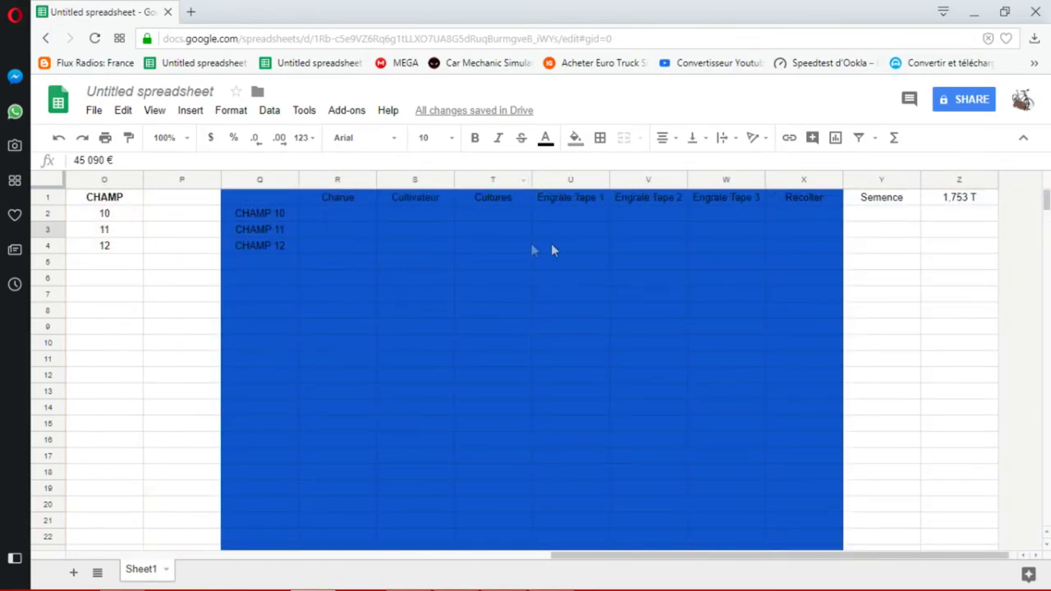
drag(628, 557, 219, 183)
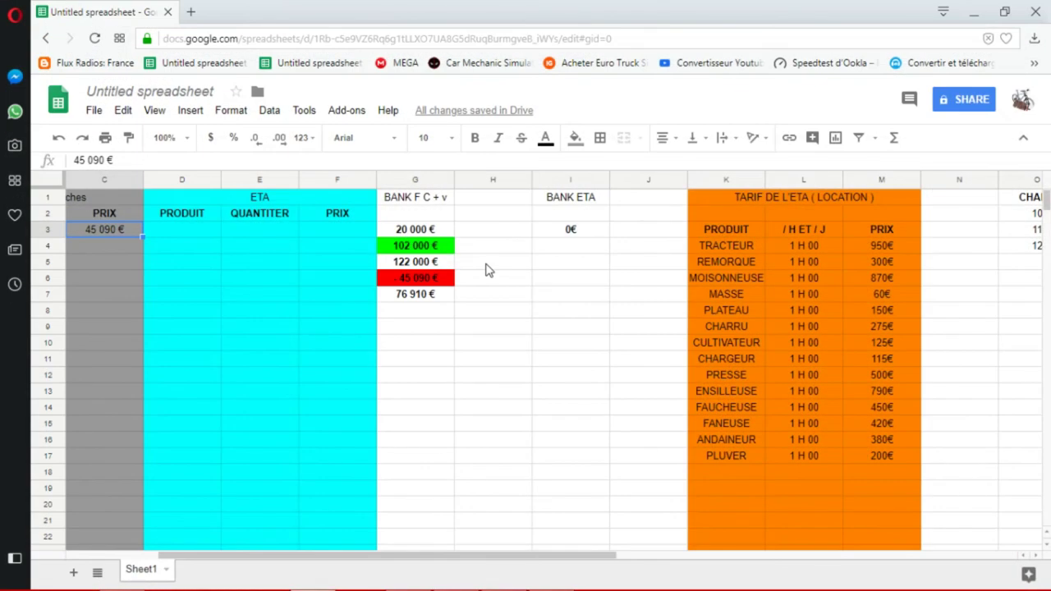
- Switch to the XSplit Broadcaster window on the desktop and enable the Jeu : Détection automatique source in the VIDEO scene
key(super+d)
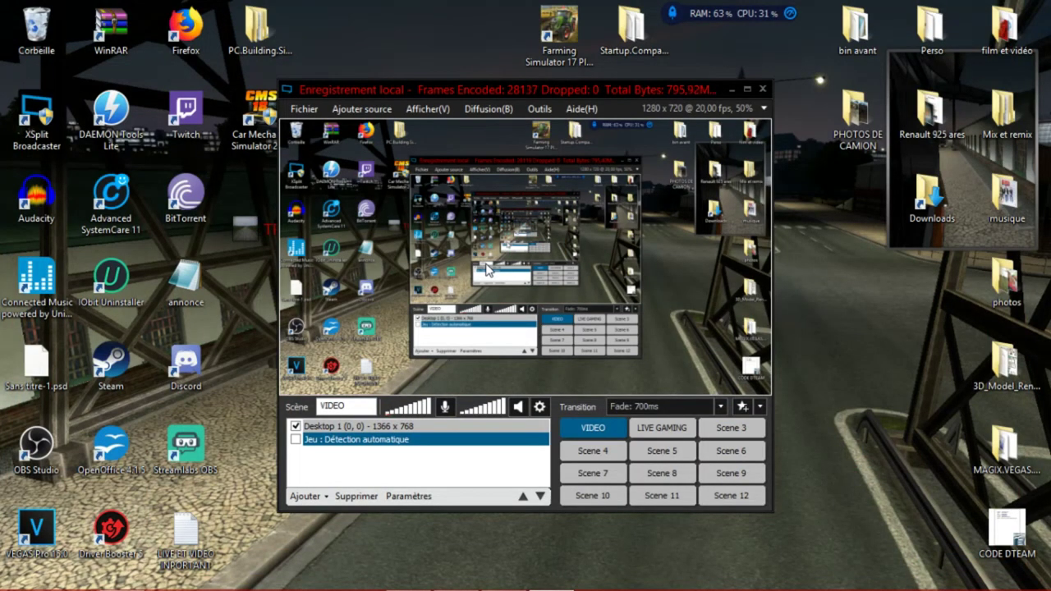
click(295, 439)
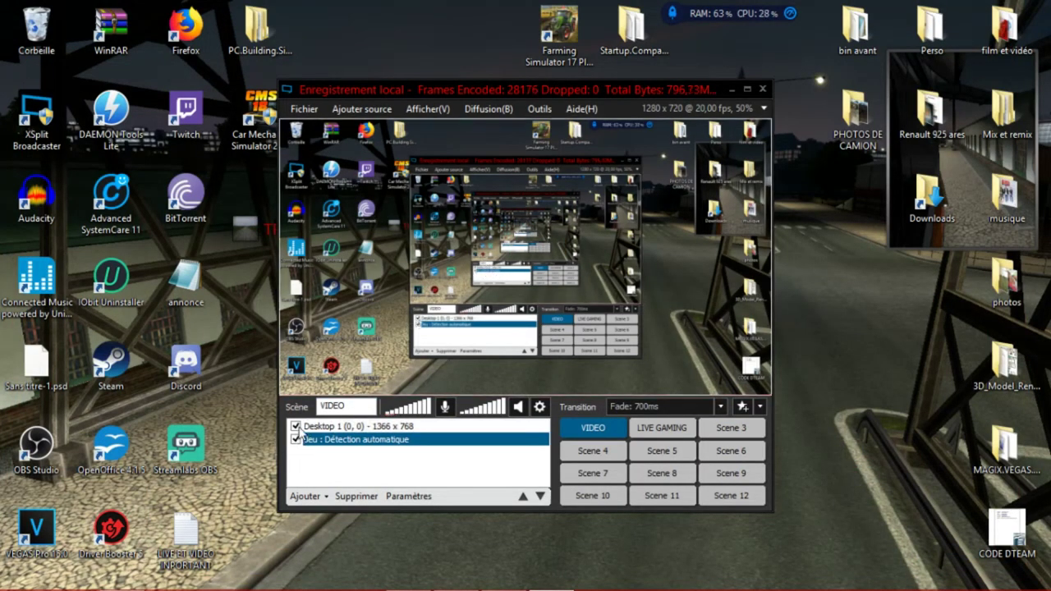
click(355, 496)
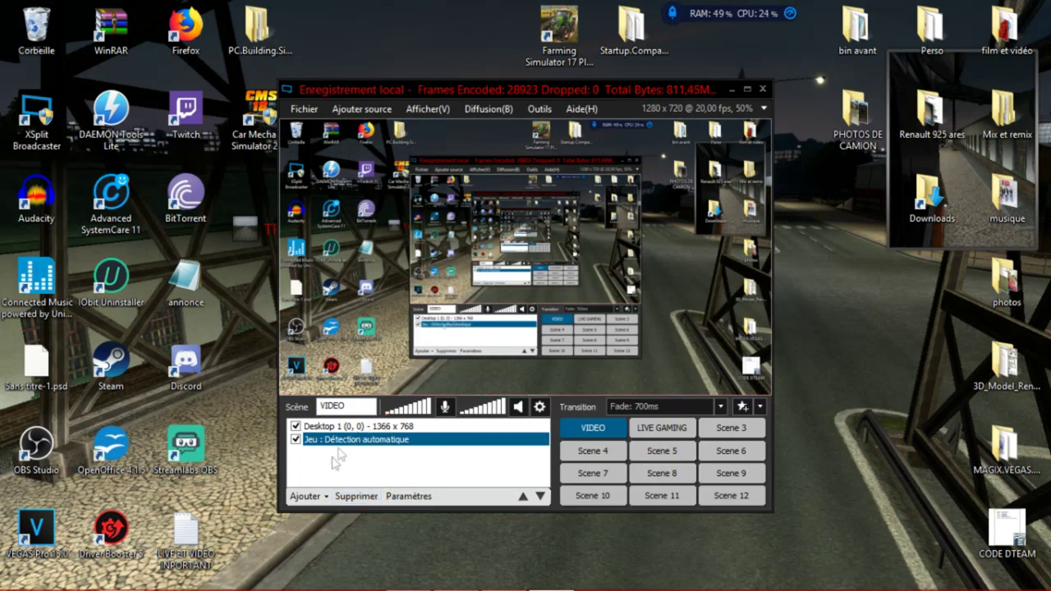
drag(316, 427, 310, 448)
- Bring up the commands for stopping or pausing the local recording
click(492, 110)
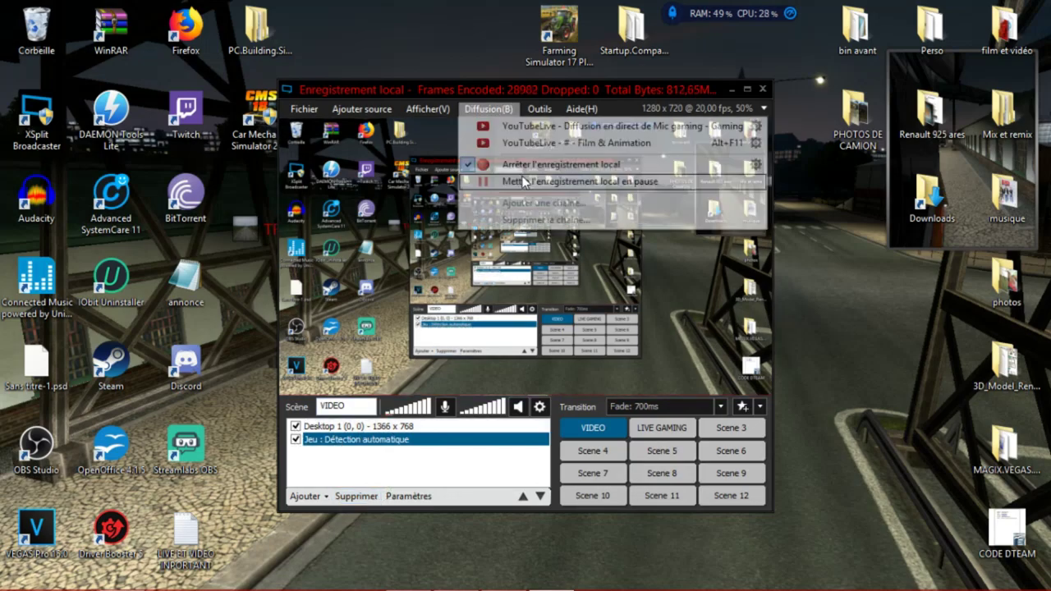